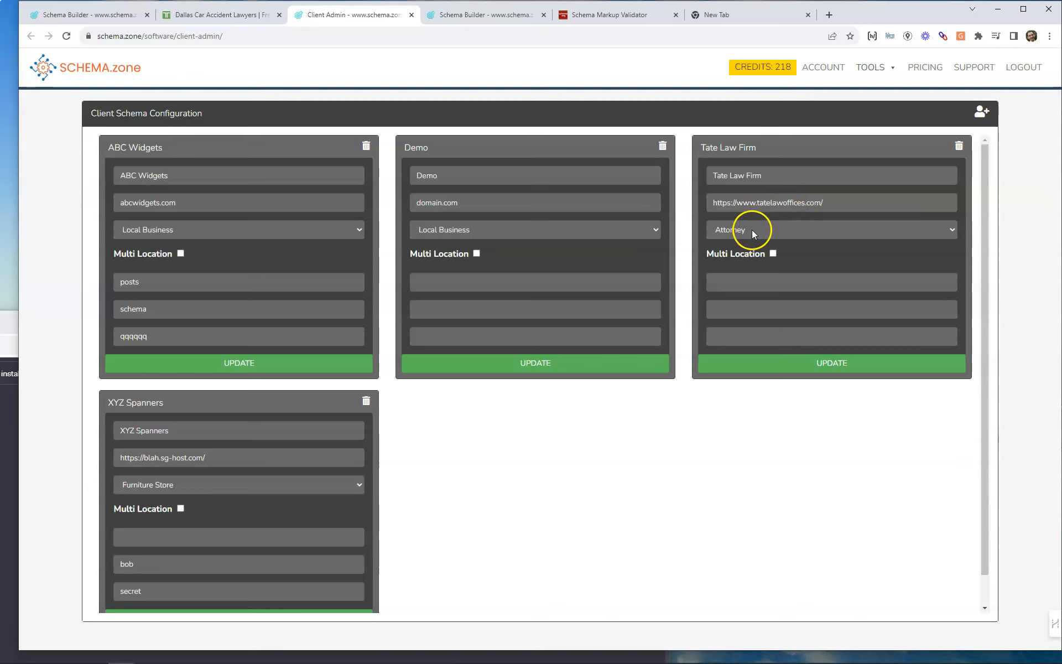
Review the Tate Law Firm client configuration, its car accident lawyer page, and the Service schema form's data inputs
left_click(243, 17)
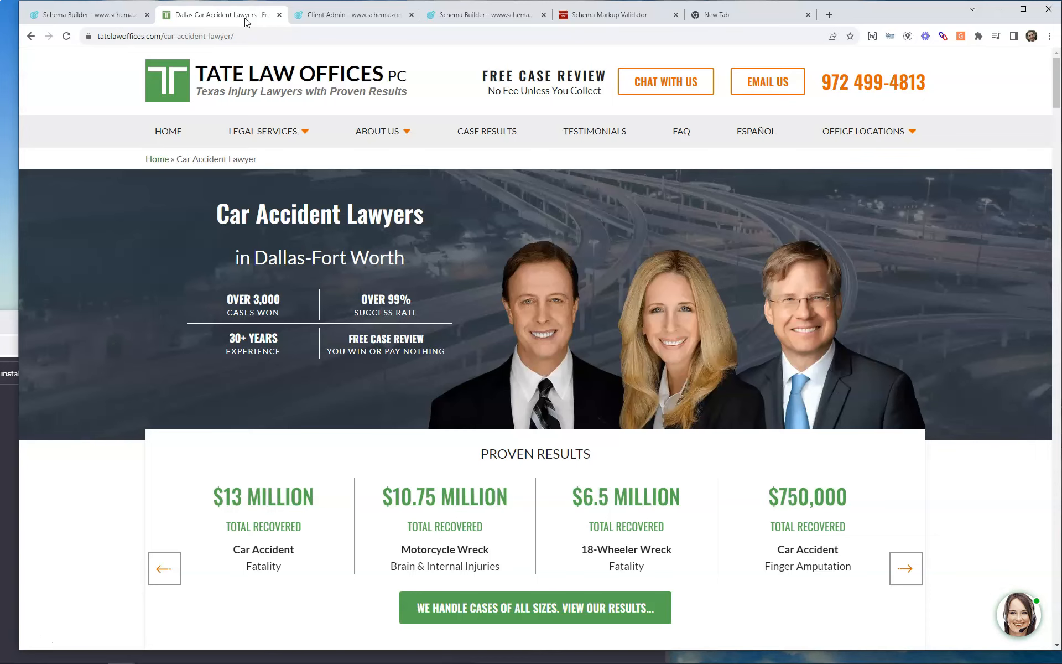
left_click(343, 17)
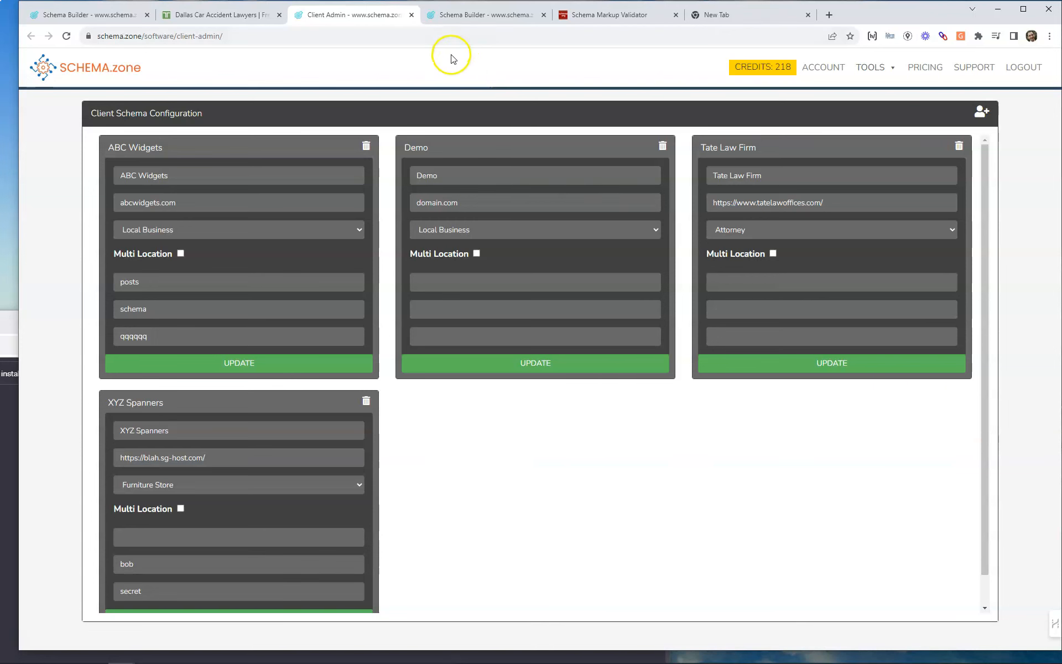
left_click(459, 15)
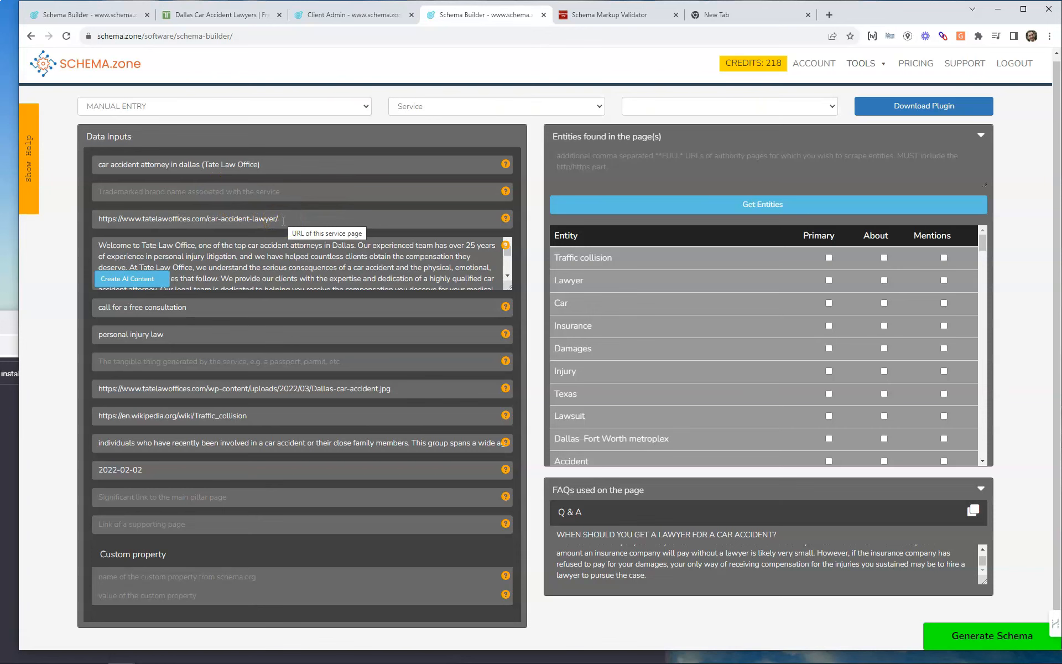
left_click(227, 17)
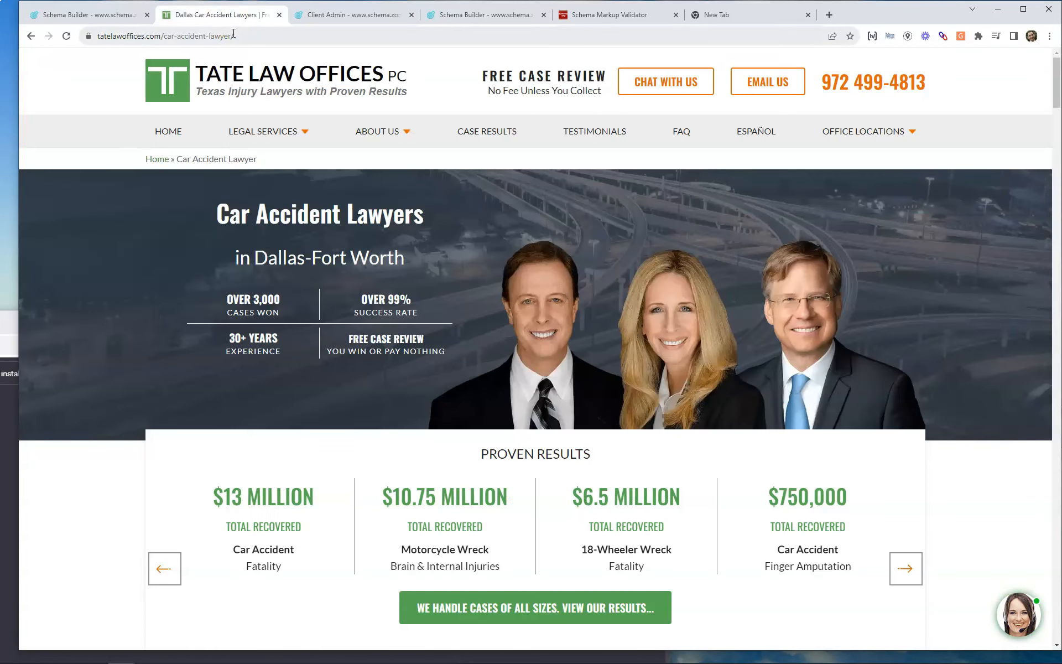
left_click(476, 17)
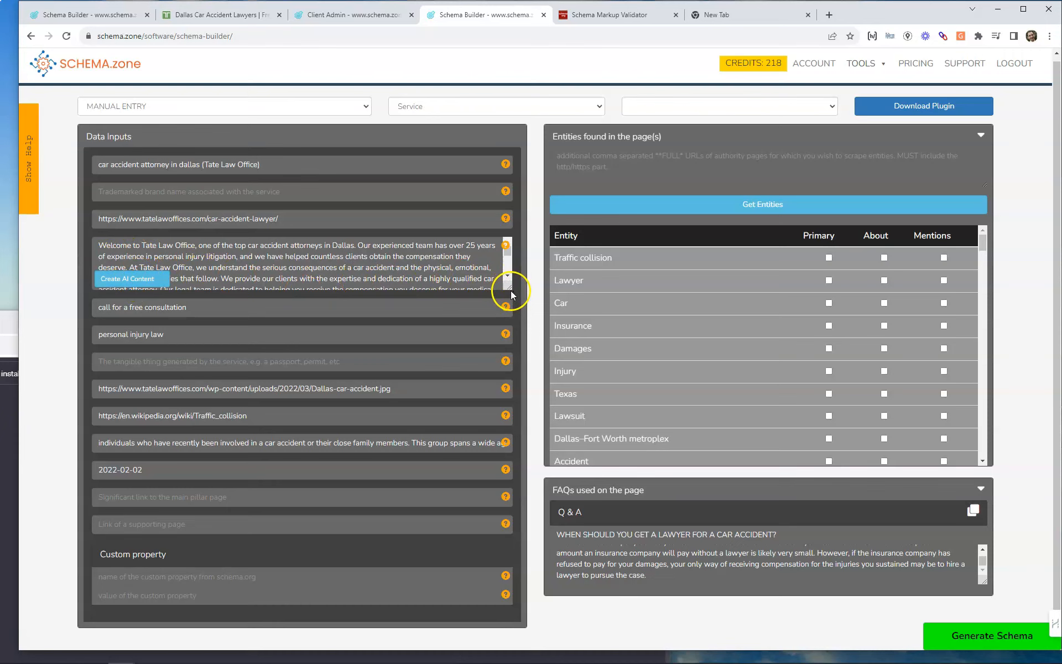
Enlarge the service description box to read its full text and the Tate Law Office mentions, and shrink it back
left_click_drag(507, 286, 500, 414)
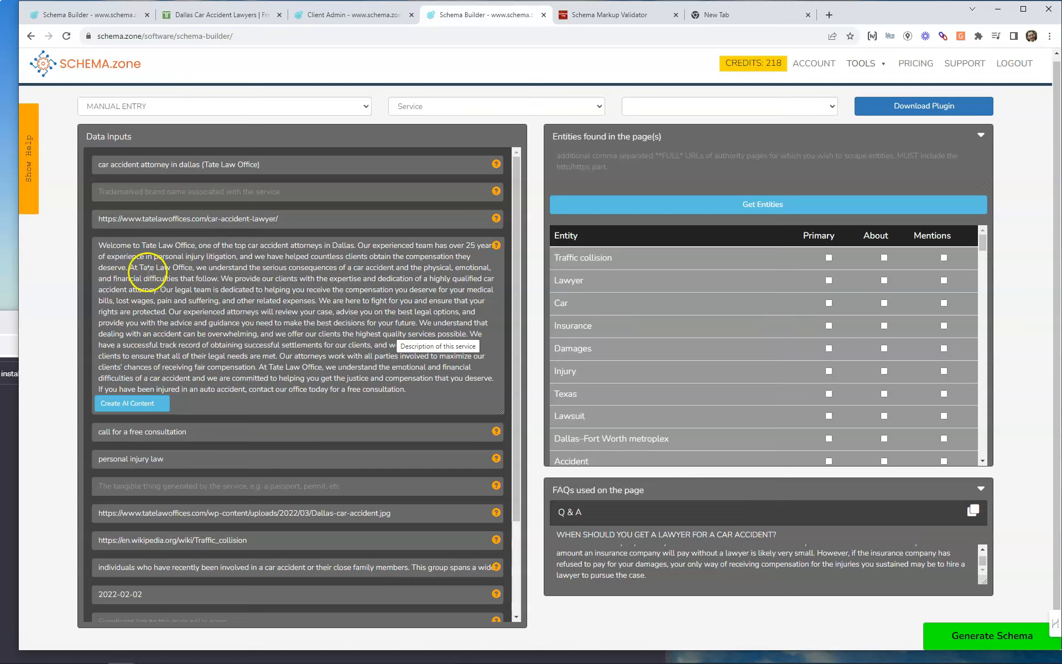
left_click_drag(139, 268, 183, 270)
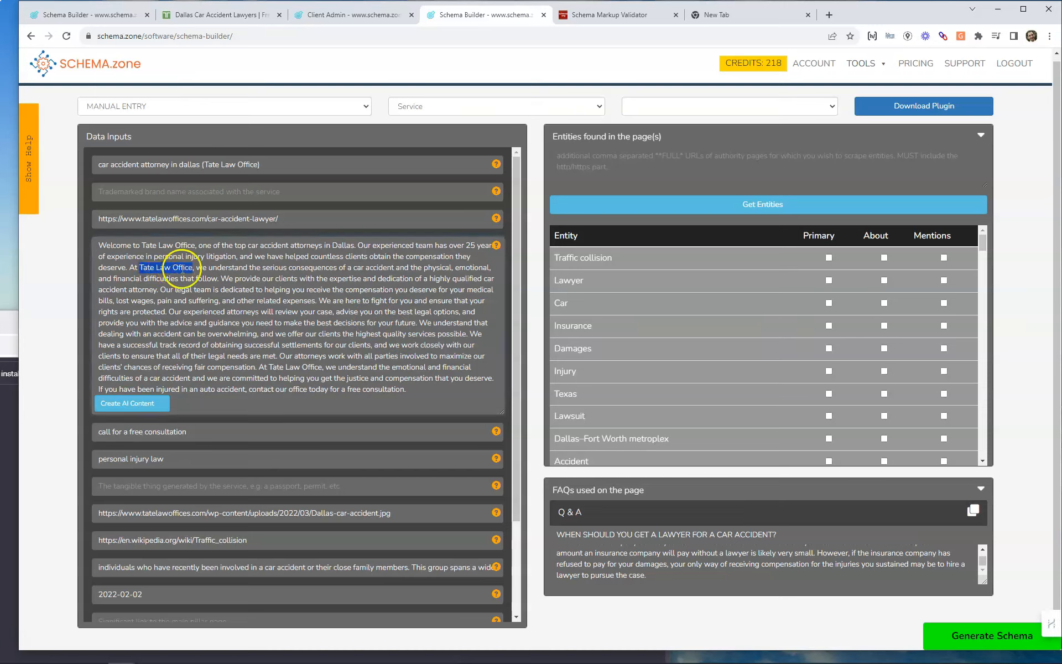
left_click(171, 268)
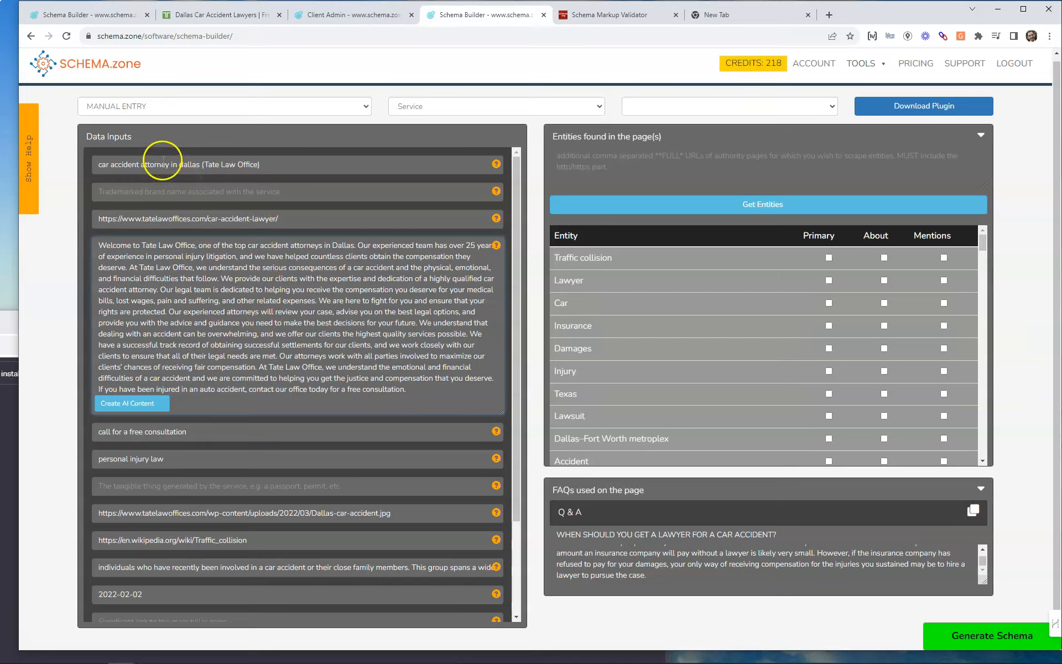
left_click_drag(498, 412, 507, 276)
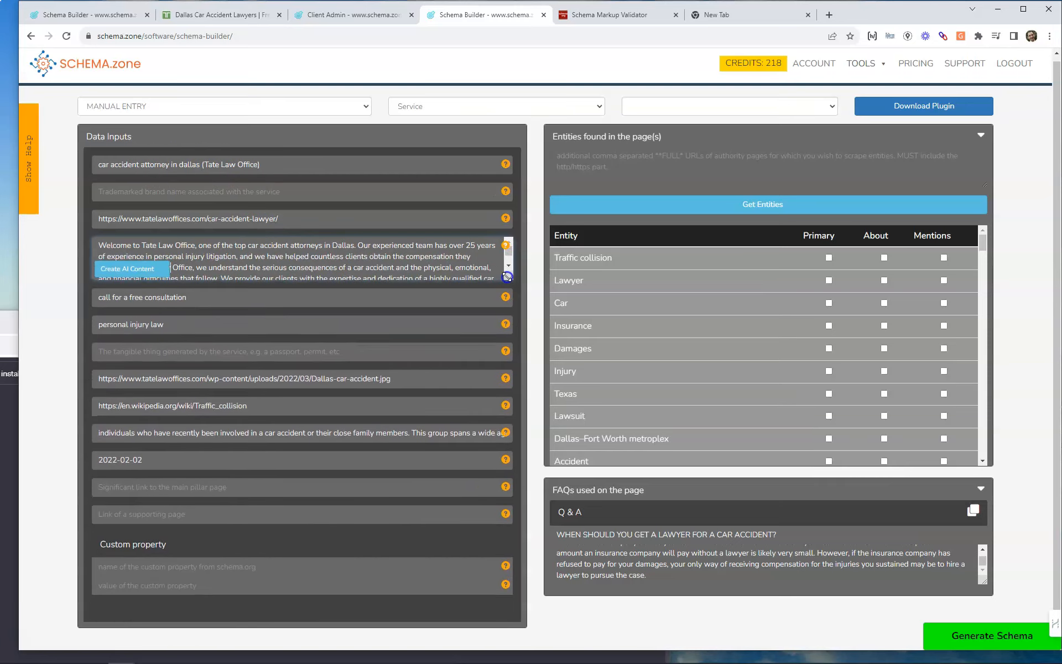
Clear the call-to-action field to check its hint, and restore its text
left_click(197, 298)
left_click_drag(197, 298, 92, 299)
key("BackSpace")
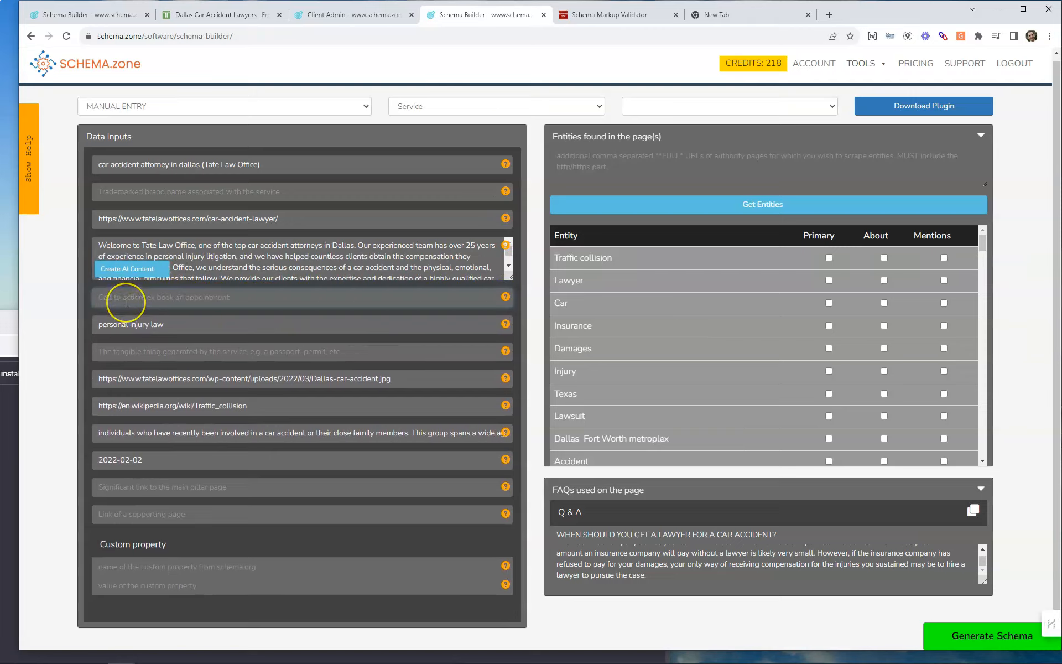
key("ctrl+z")
left_click(146, 297)
Check the hint of the high-level service type field and shorten its value to "personal injury"
left_click(171, 325)
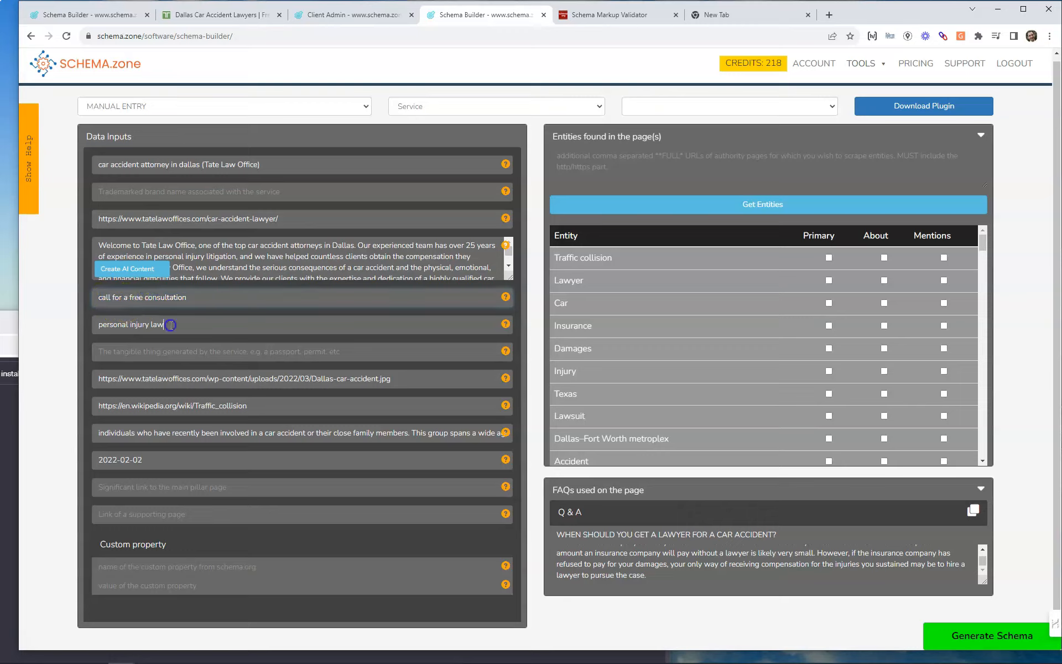
left_click_drag(171, 324, 93, 323)
key("BackSpace")
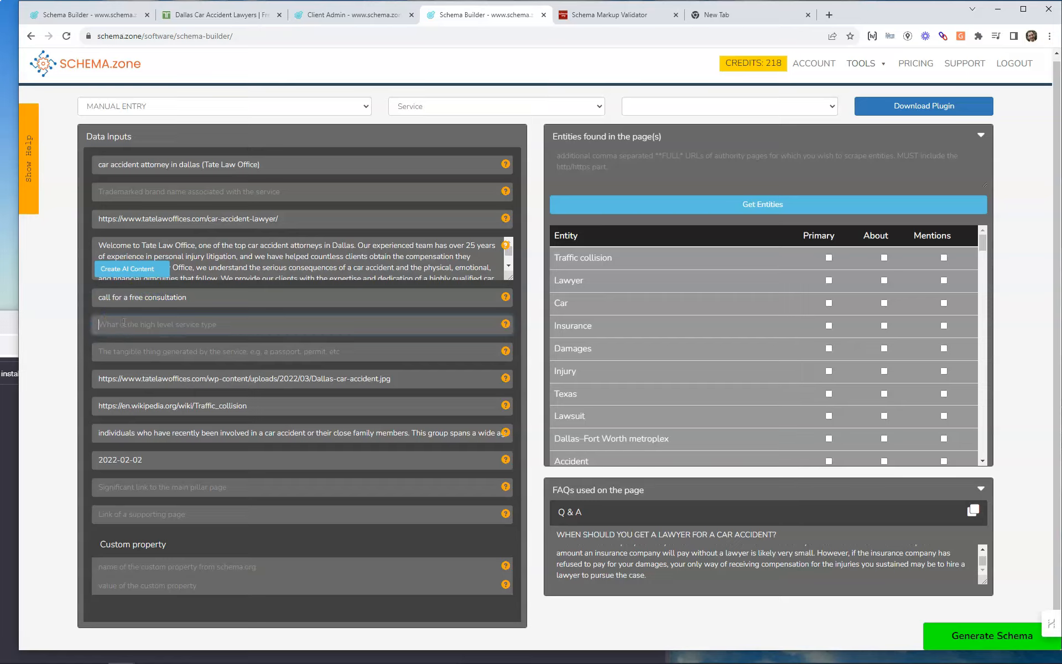
key("ctrl+z")
left_click(183, 327)
double_click(155, 325)
left_click(80, 347)
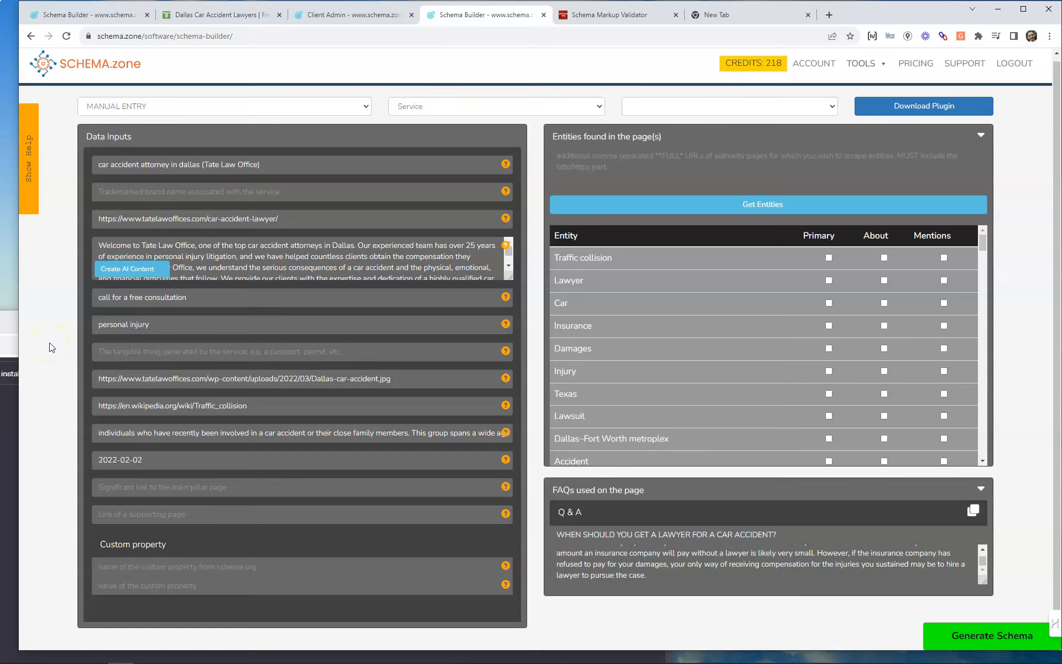
Look up the schema.org definition of serviceOutput with its additional details, and return to the schema form
left_click(505, 351)
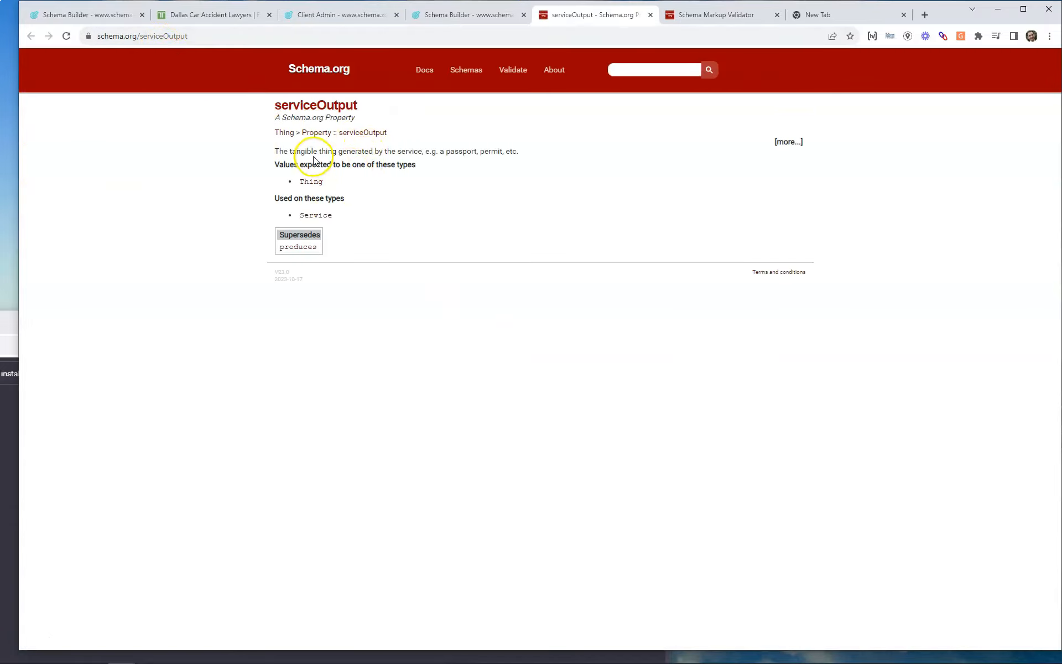
left_click(788, 142)
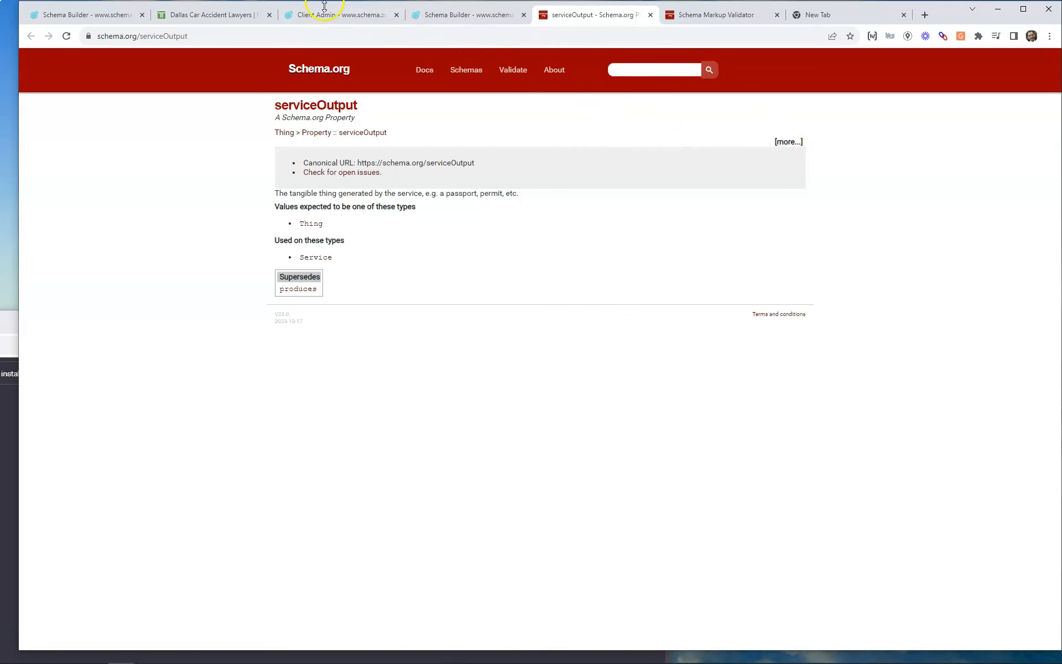
left_click(421, 17)
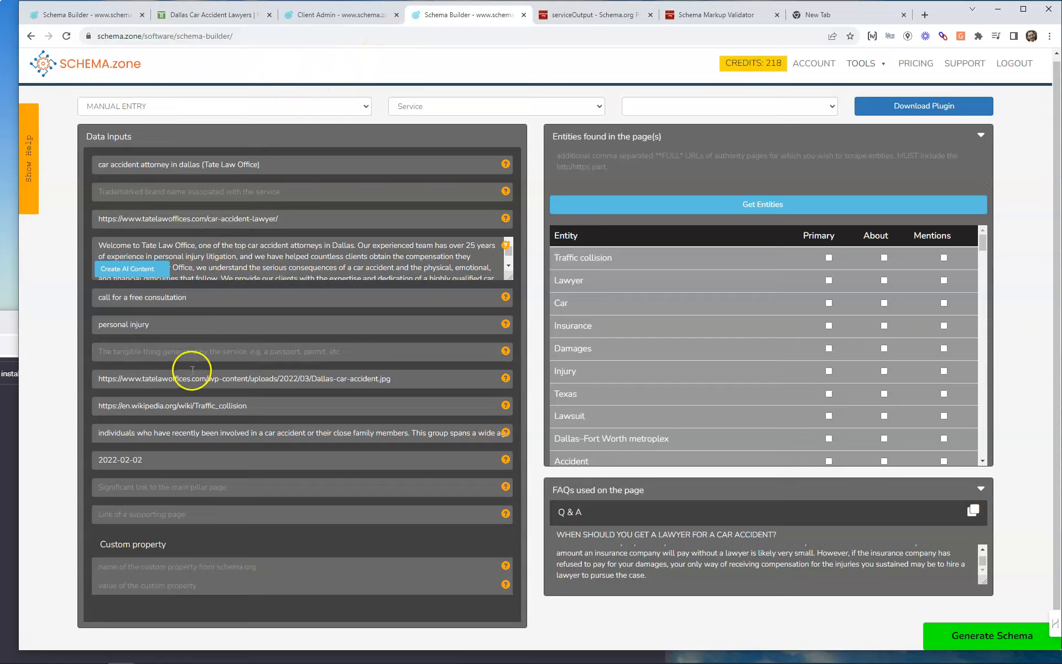
Clear the service image URL field to check its hint, and restore the Dallas-car-accident.jpg URL
left_click_drag(391, 378, 95, 369)
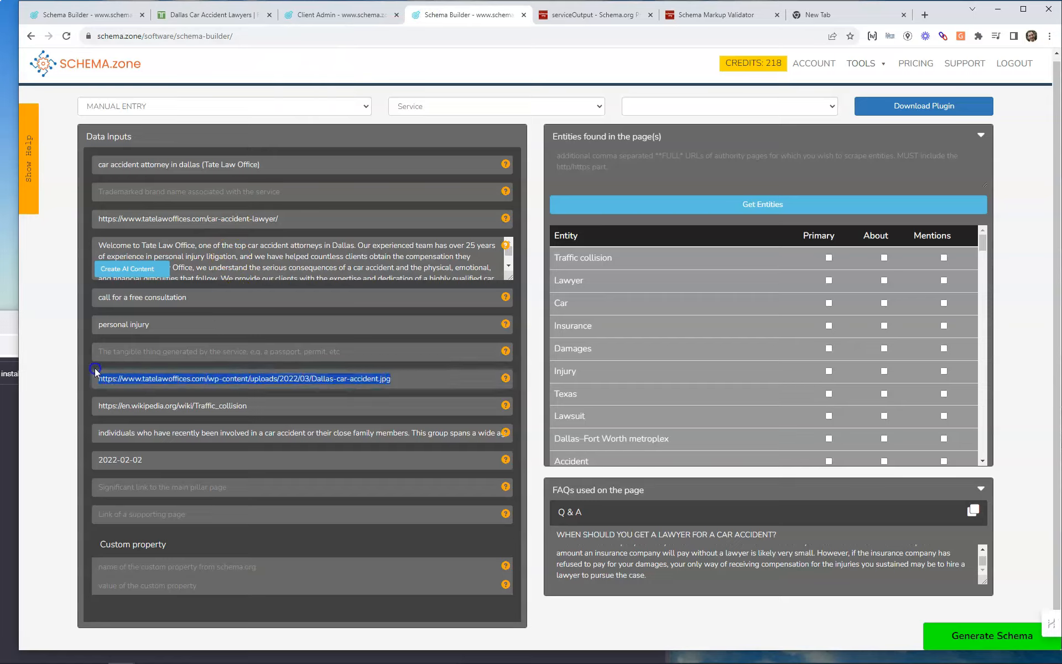
key("BackSpace")
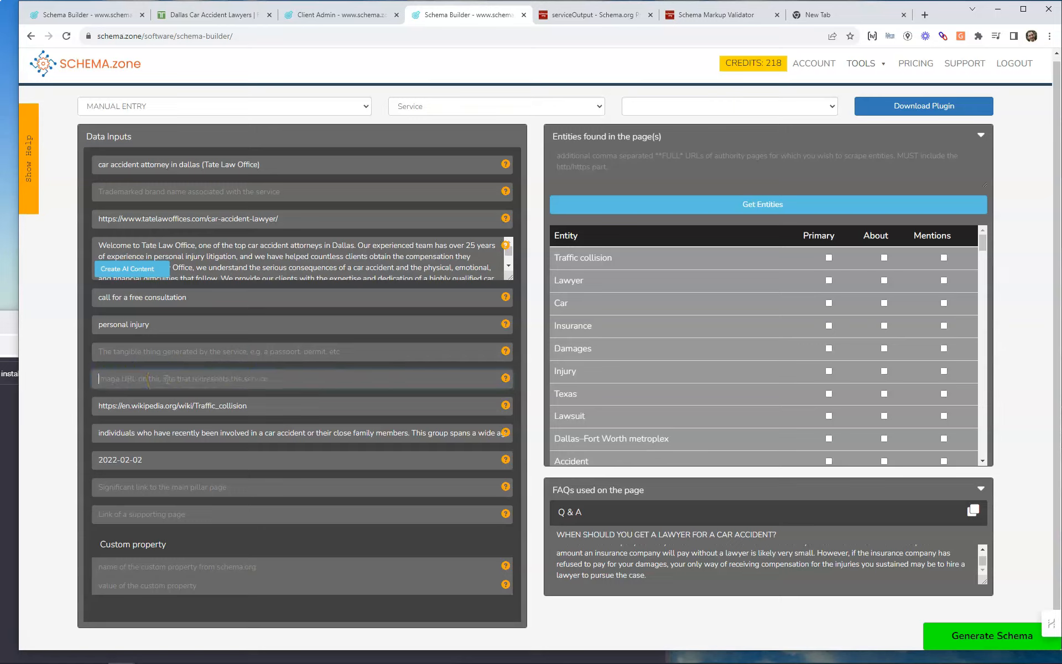
key("ctrl+v")
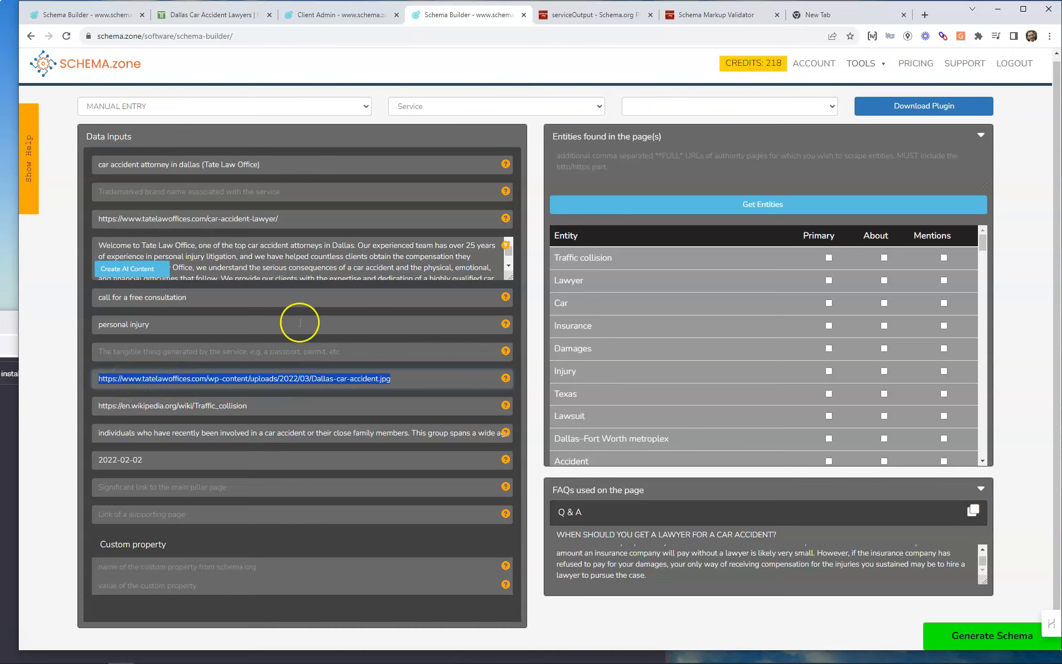
Find the highway image on the car accident lawyer page, check its copy-address option, and return to the schema form
left_click(211, 15)
scroll(88, 407, "down", 4)
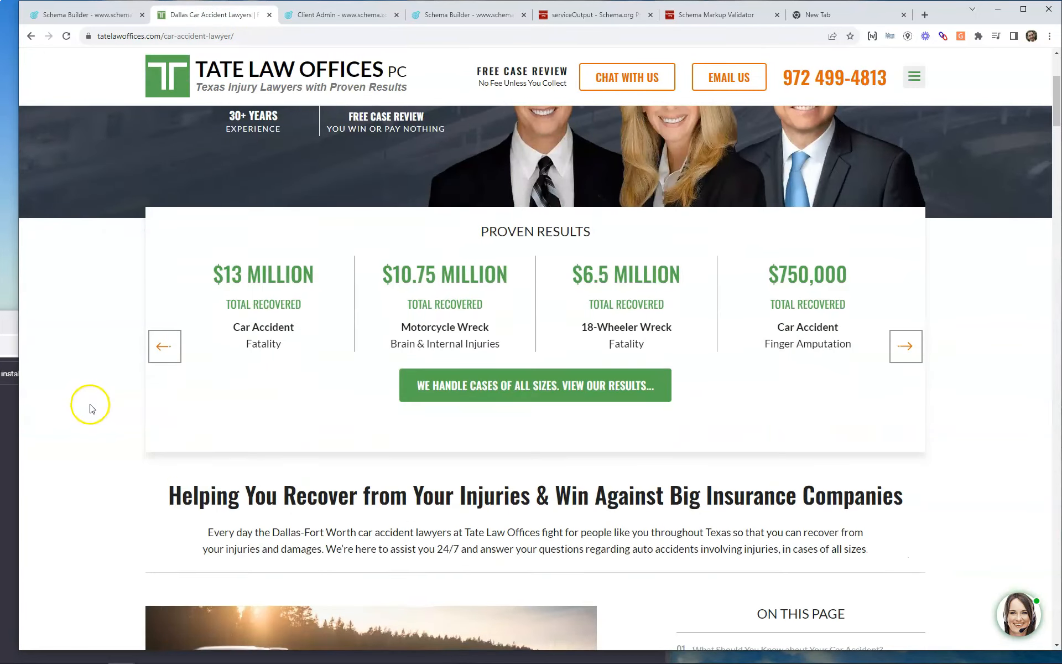
scroll(240, 340, "down", 6)
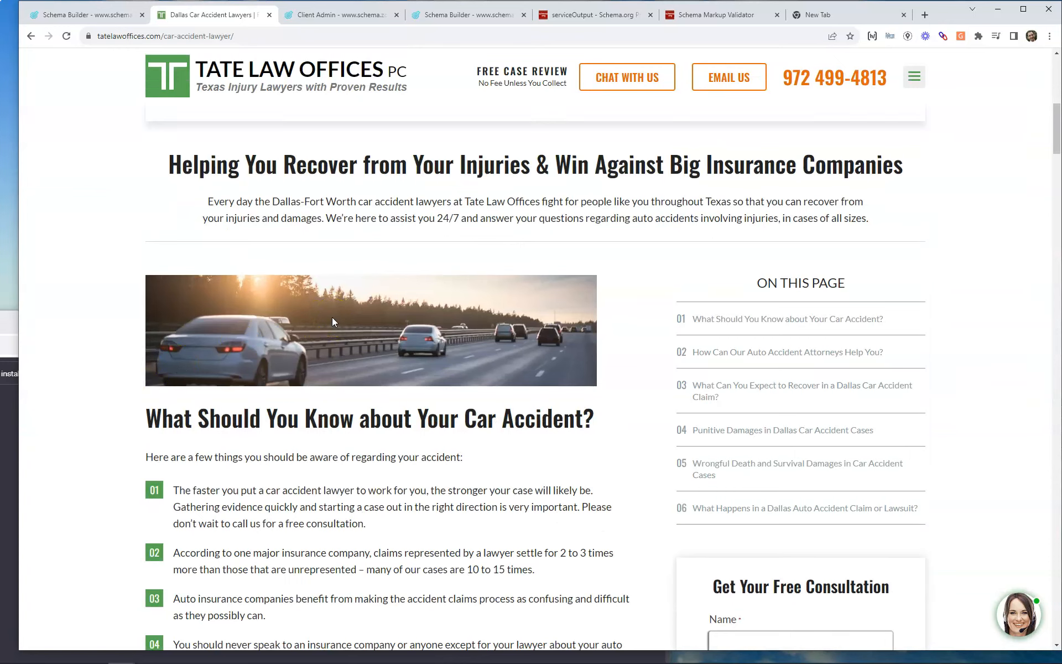
right_click(339, 330)
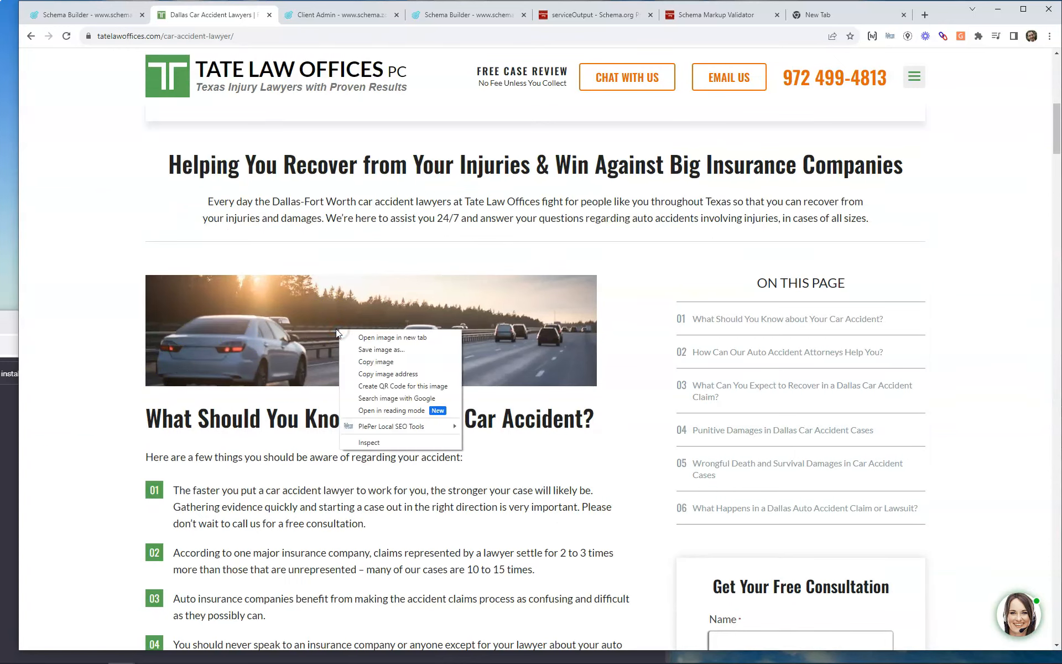
left_click(119, 332)
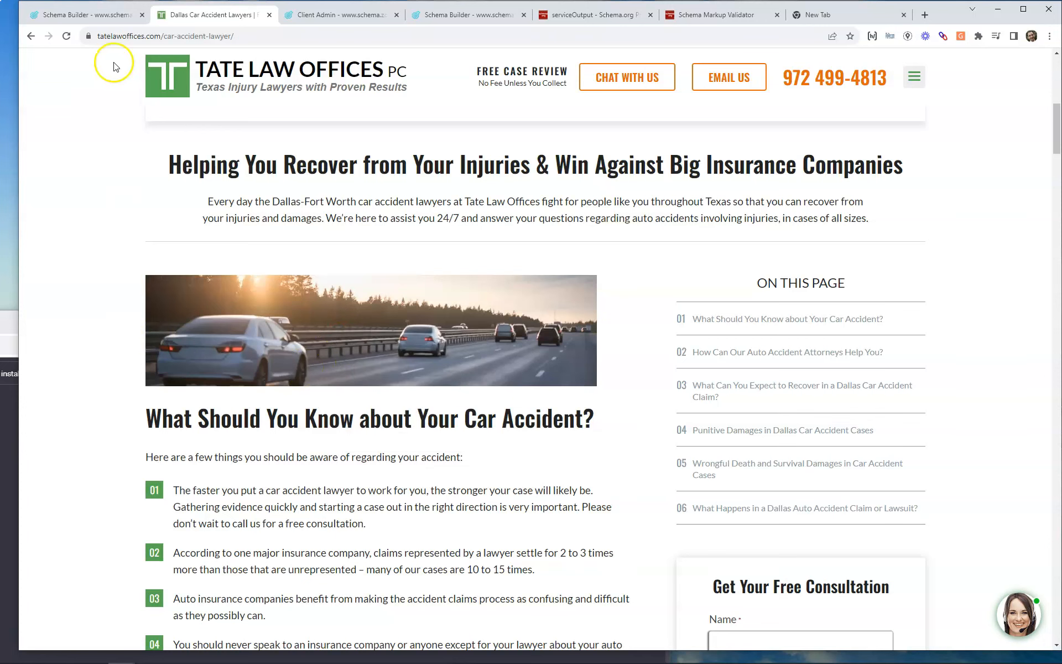
left_click(449, 15)
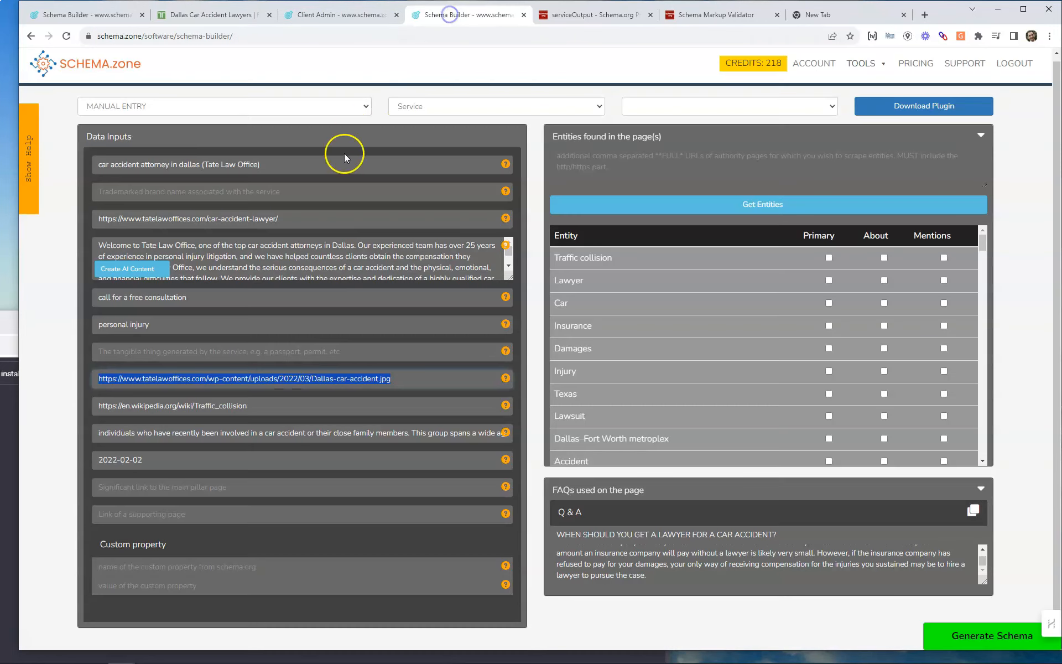
Clear the external reference field to check its hint, and restore the Traffic_collision Wikipedia URL
left_click(258, 406)
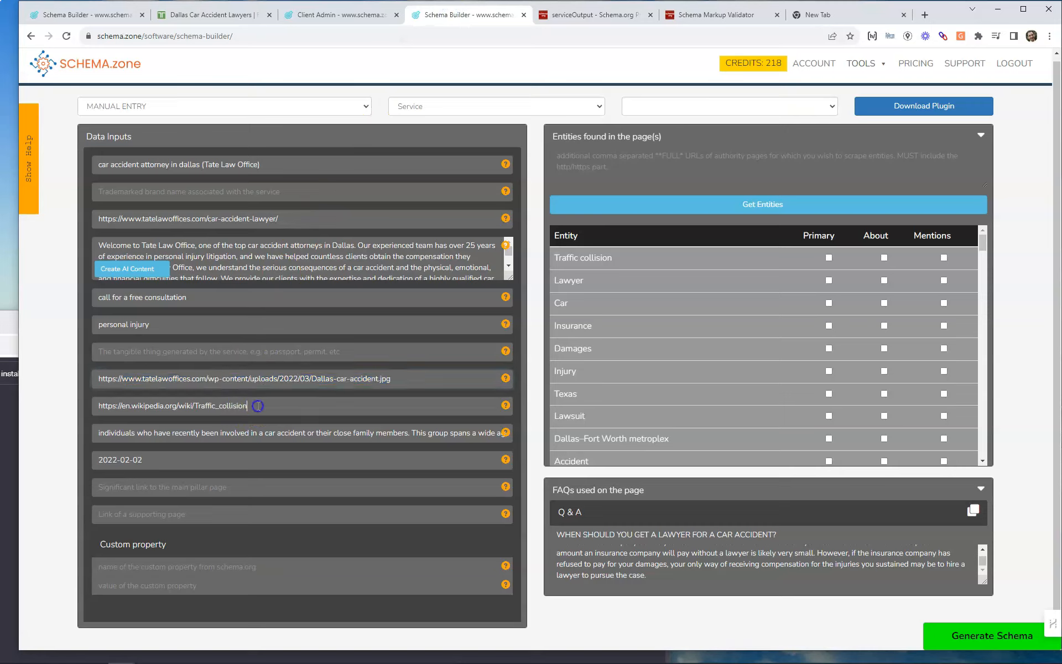
key("ctrl+a")
key("ctrl+c")
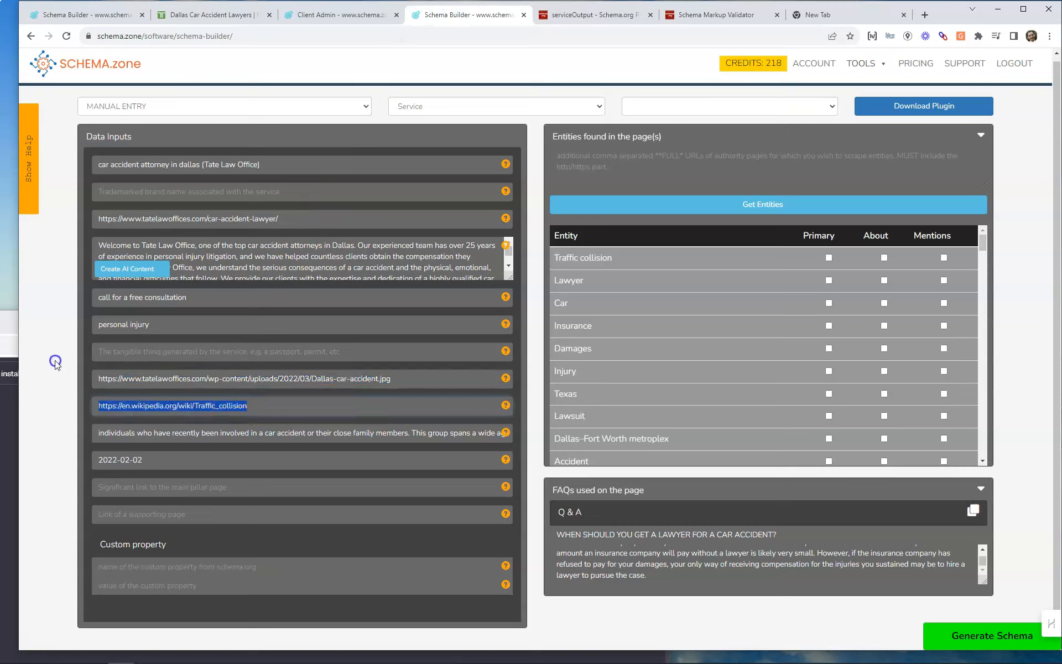
key("Delete")
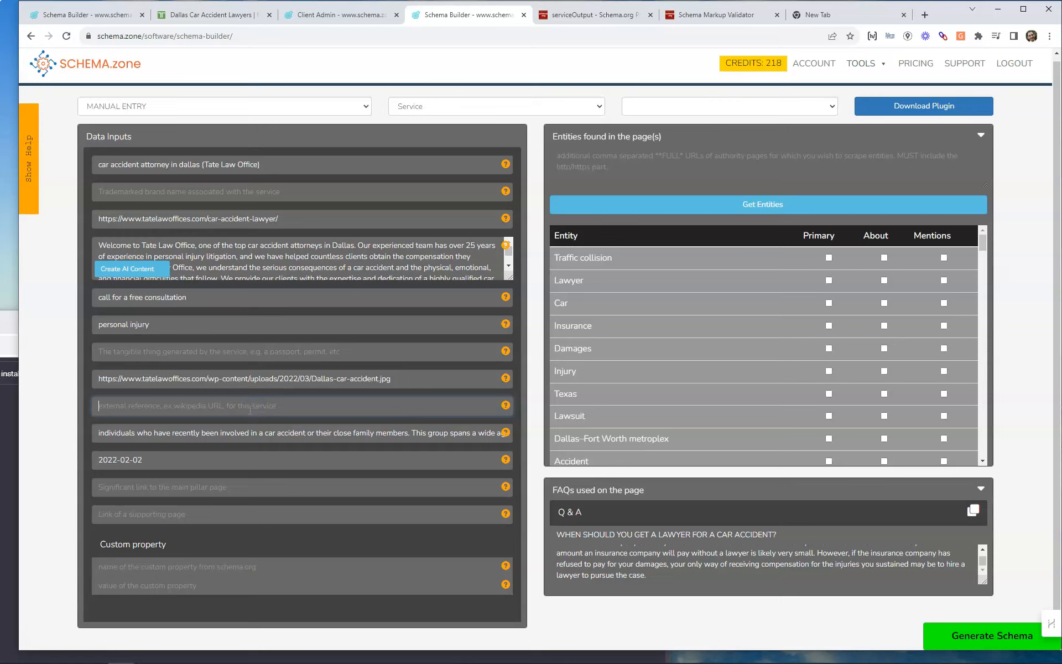
key("ctrl+v")
left_click(250, 402)
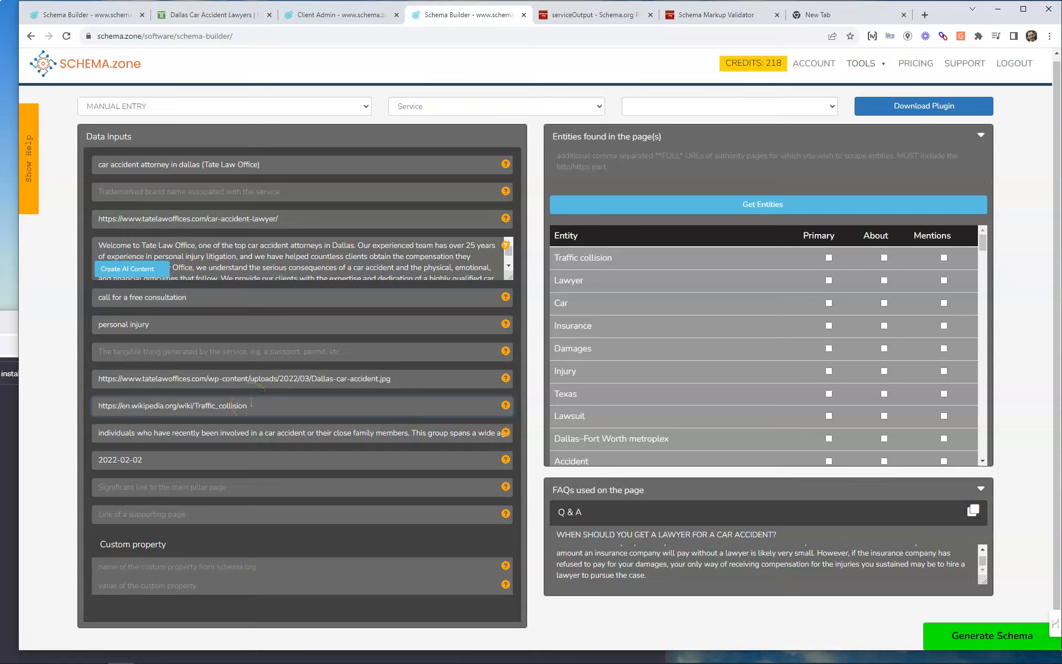
Look up the schema.org definition of the audience property for the audience description field, and return to the form
left_click(374, 433)
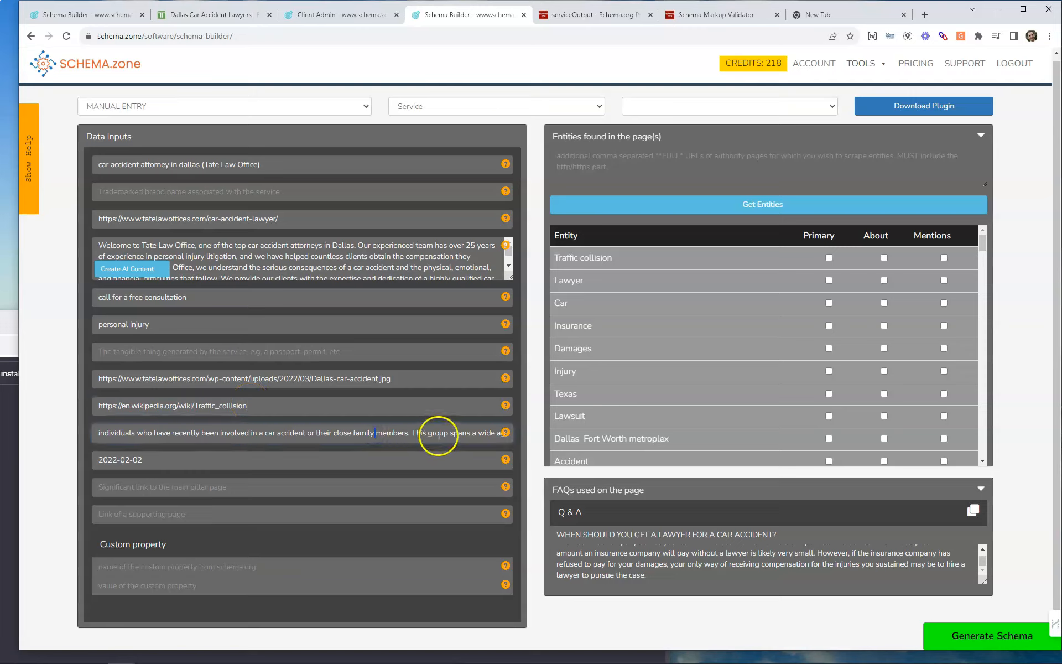
triple_click(423, 433)
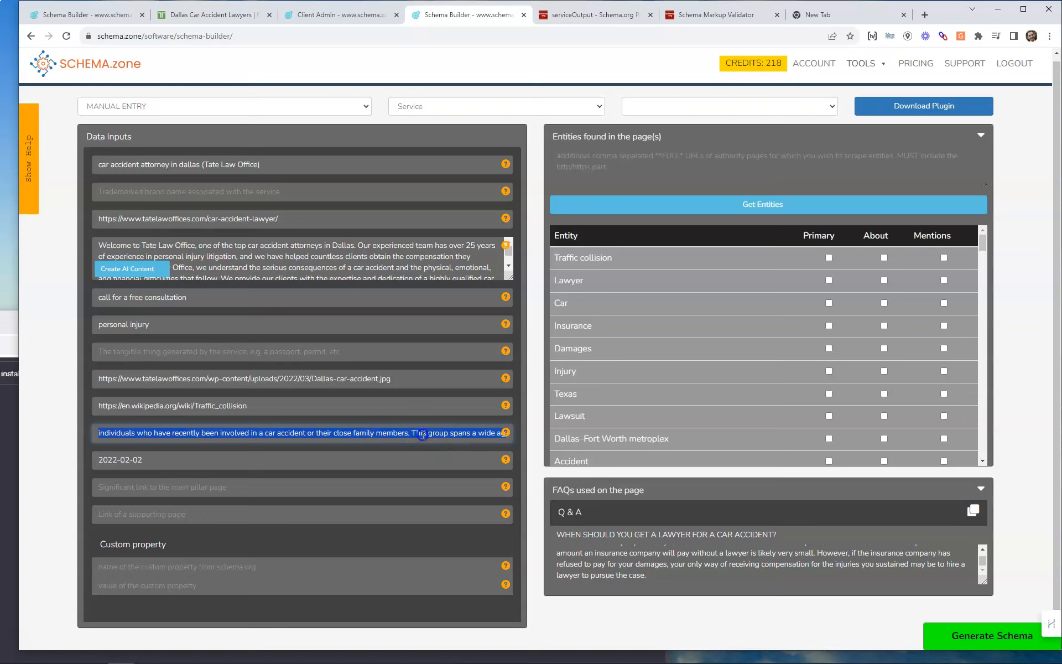
left_click(505, 433)
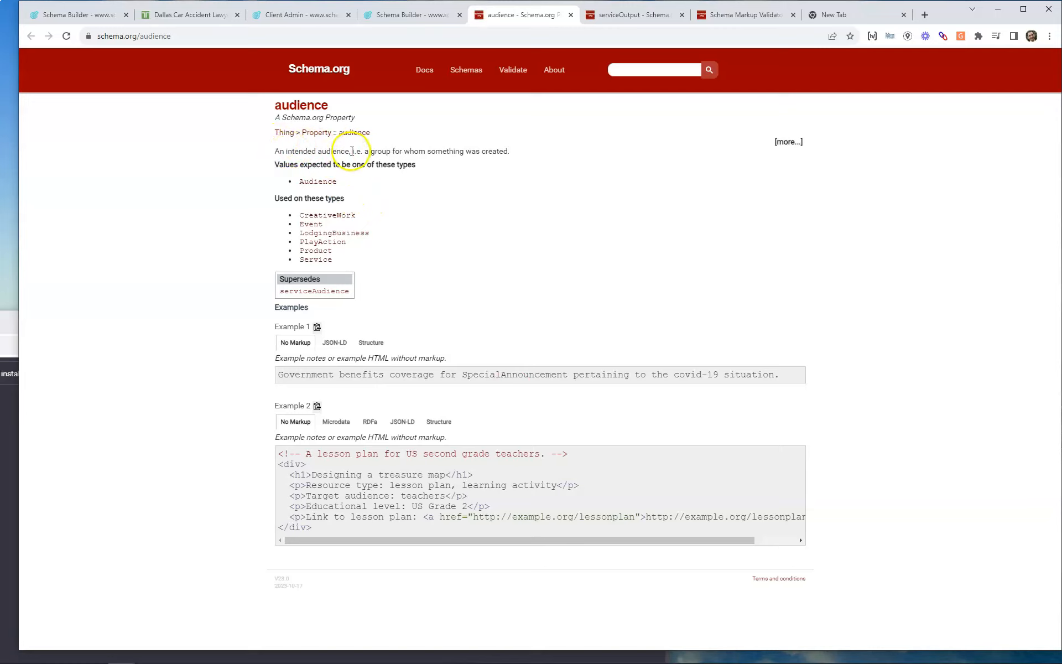
left_click(407, 147)
left_click(375, 15)
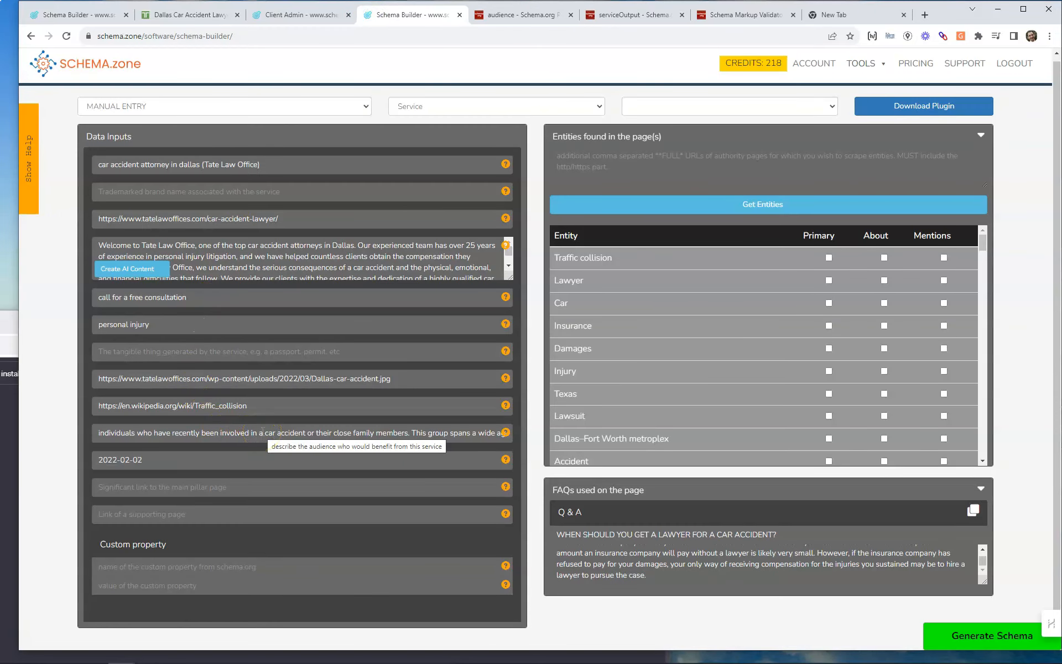
Bring the ChatGPT window forward and review the opening prompt and answer about the audience of a car accident lawyer's website
left_click(132, 429)
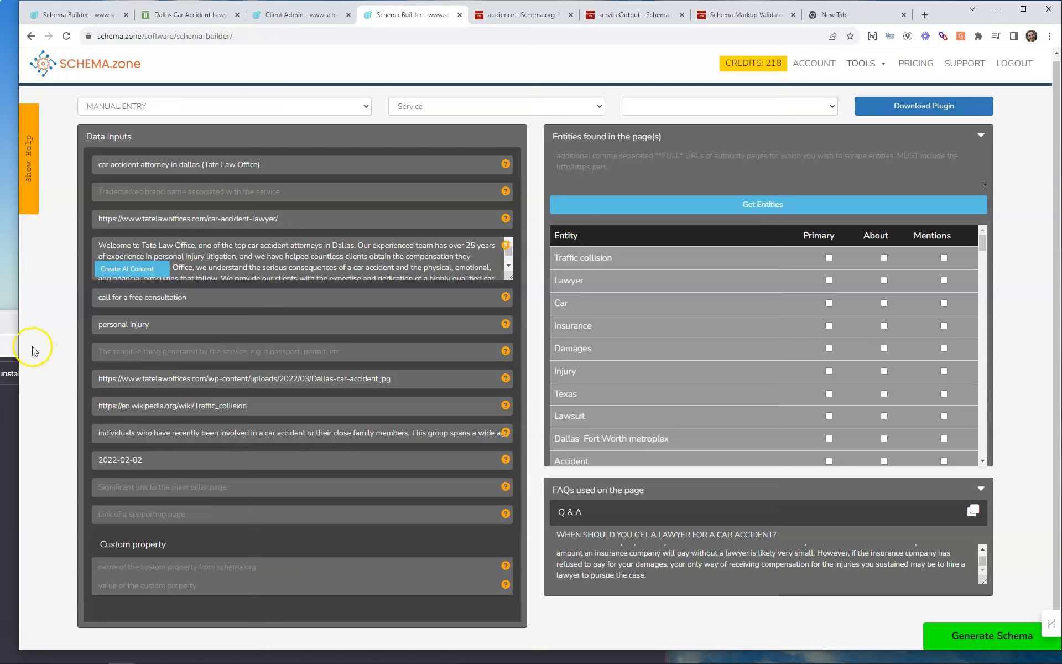
left_click(12, 315)
left_click_drag(27, 299, 10, 219)
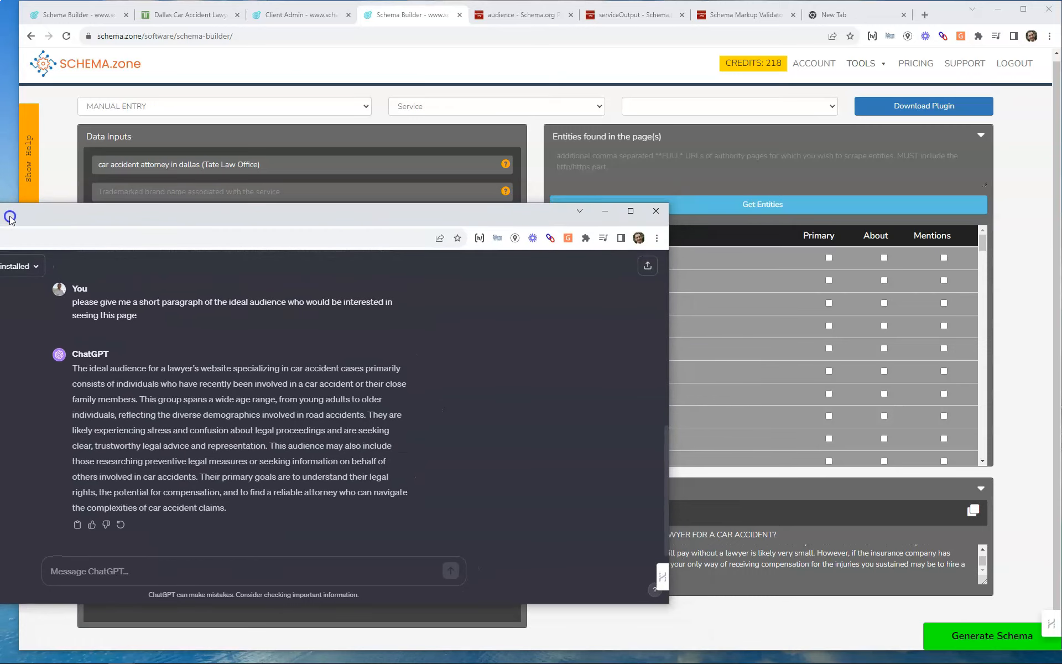
left_click(190, 437)
scroll(208, 422, "up", 10)
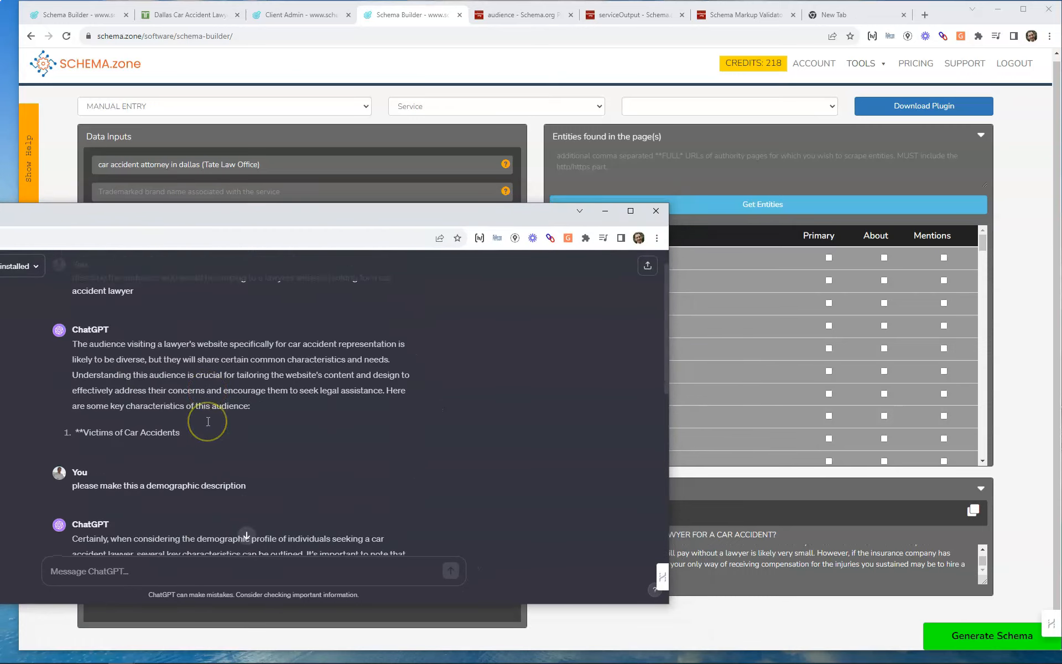
scroll(208, 422, "up", 1)
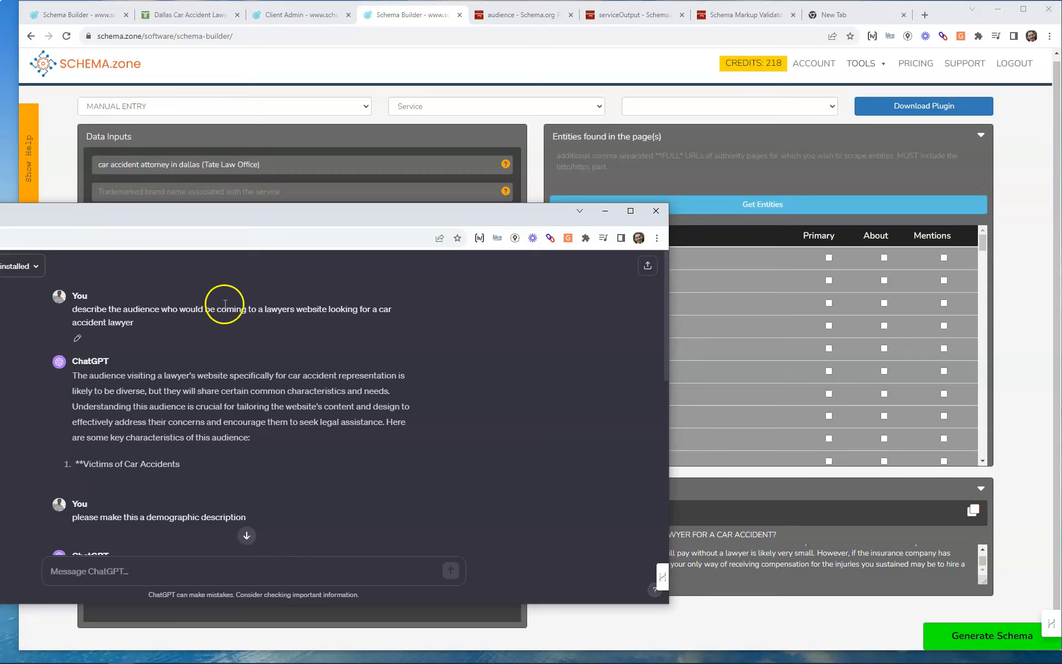
Review the follow-up ChatGPT prompts, highlight the start of the audience description in the ideal-audience paragraph, and return to the schema form
scroll(99, 394, "down", 2)
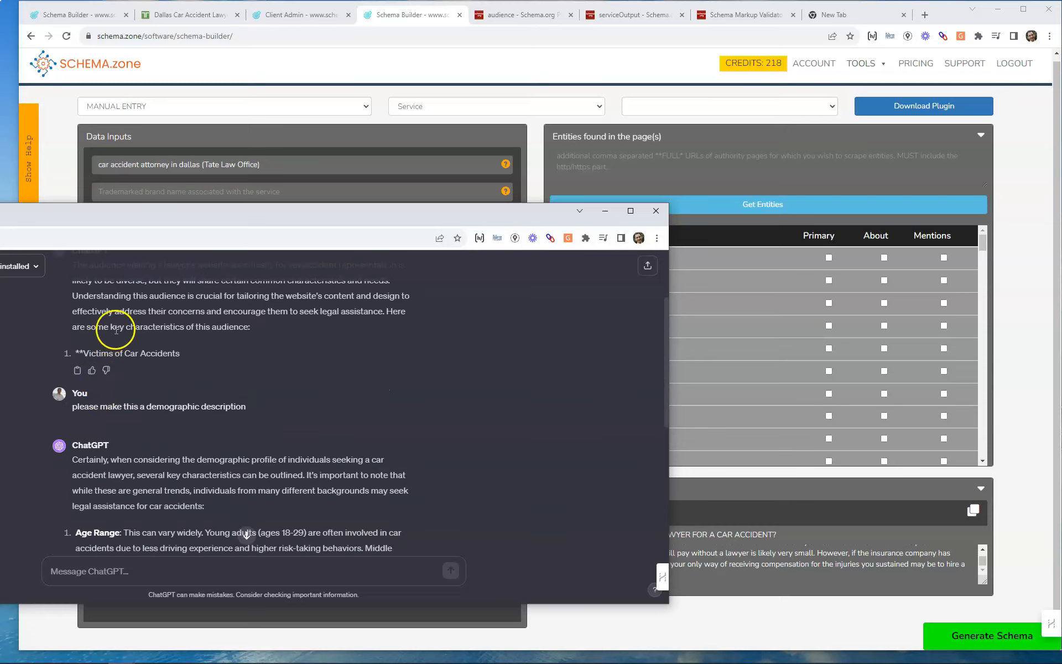
scroll(116, 332, "down", 5)
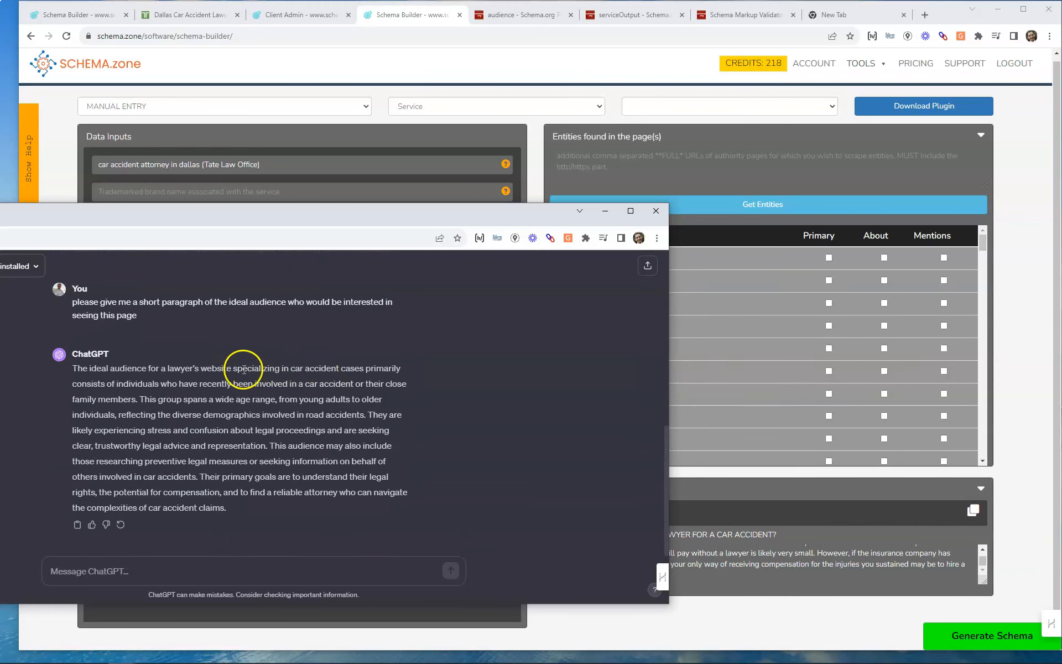
double_click(133, 383)
left_click_drag(133, 383, 232, 403)
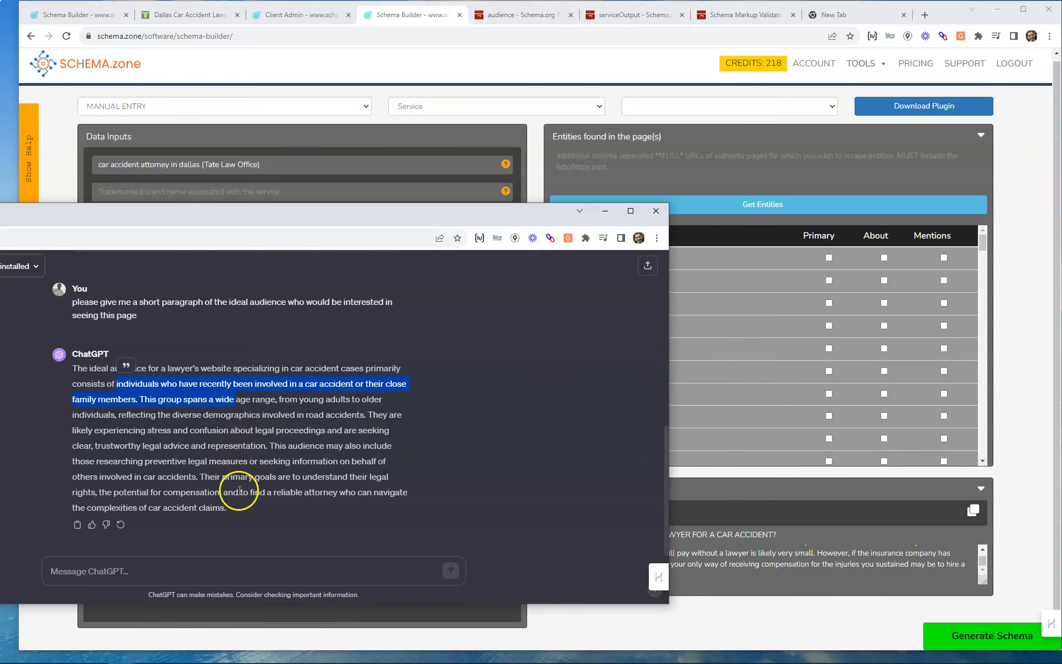
left_click(393, 15)
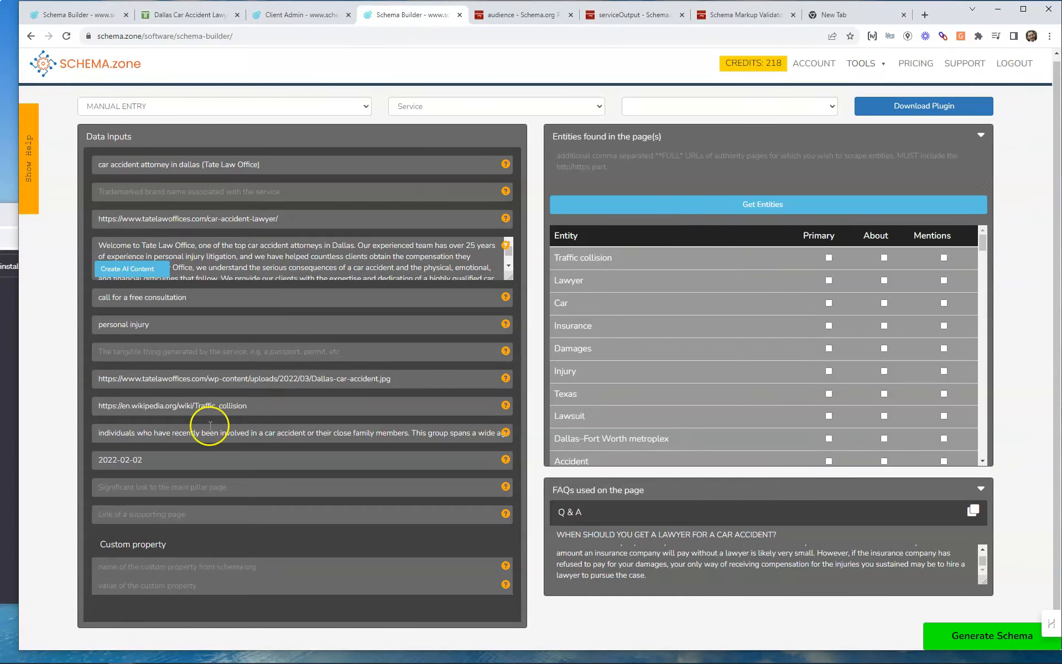
left_click_drag(147, 459, 82, 454)
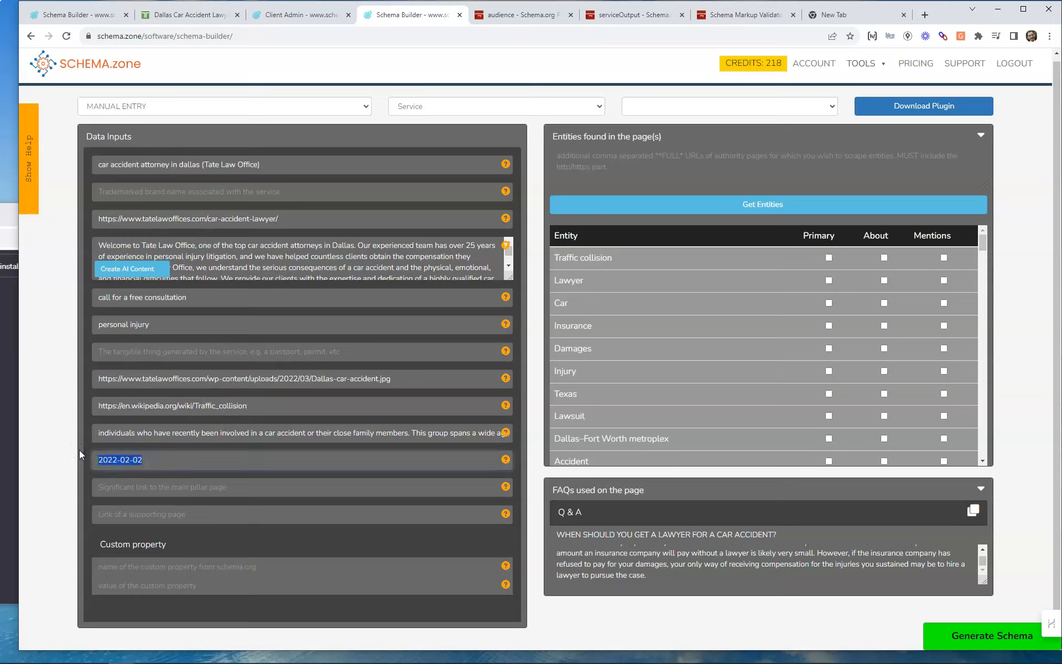
key("ctrl+z")
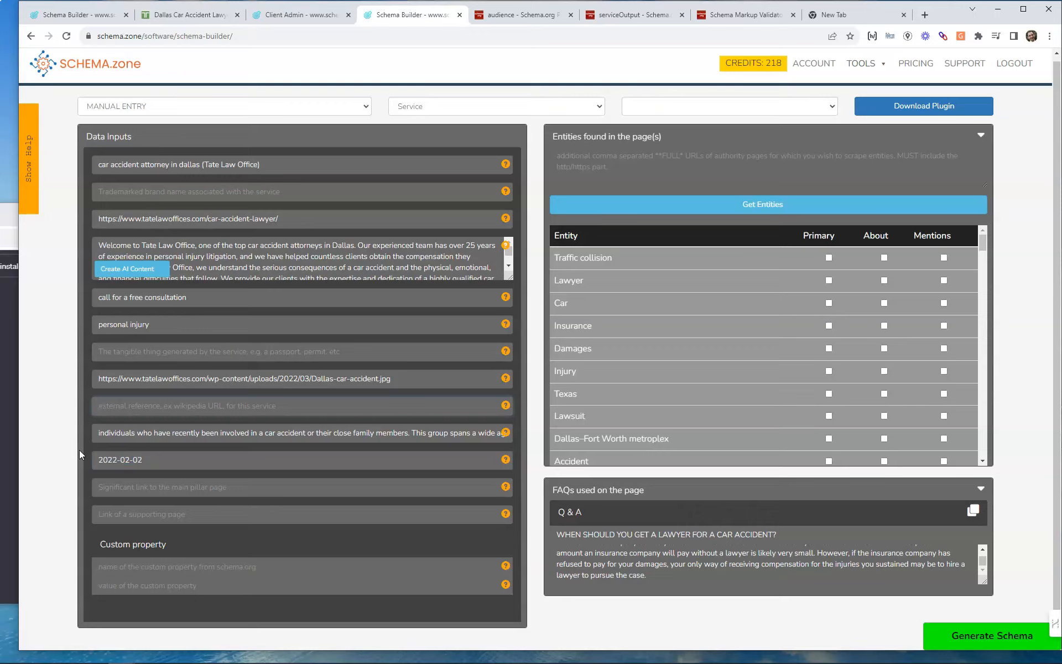
key("ctrl+v")
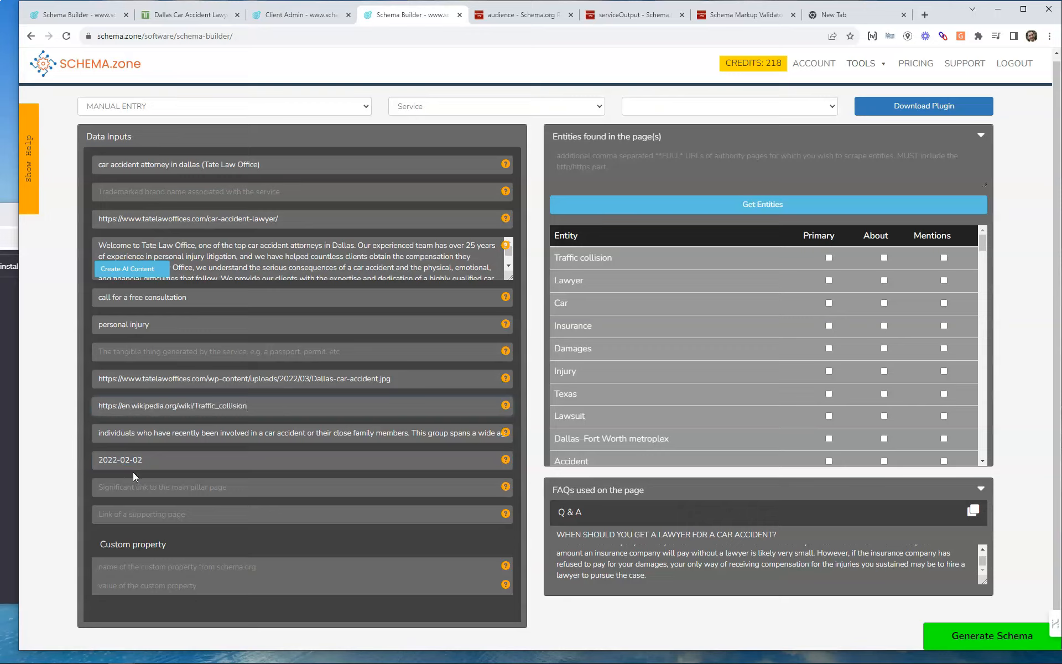
Examine the date field and the field for the significant link to the main pillar page
left_click_drag(146, 460, 95, 457)
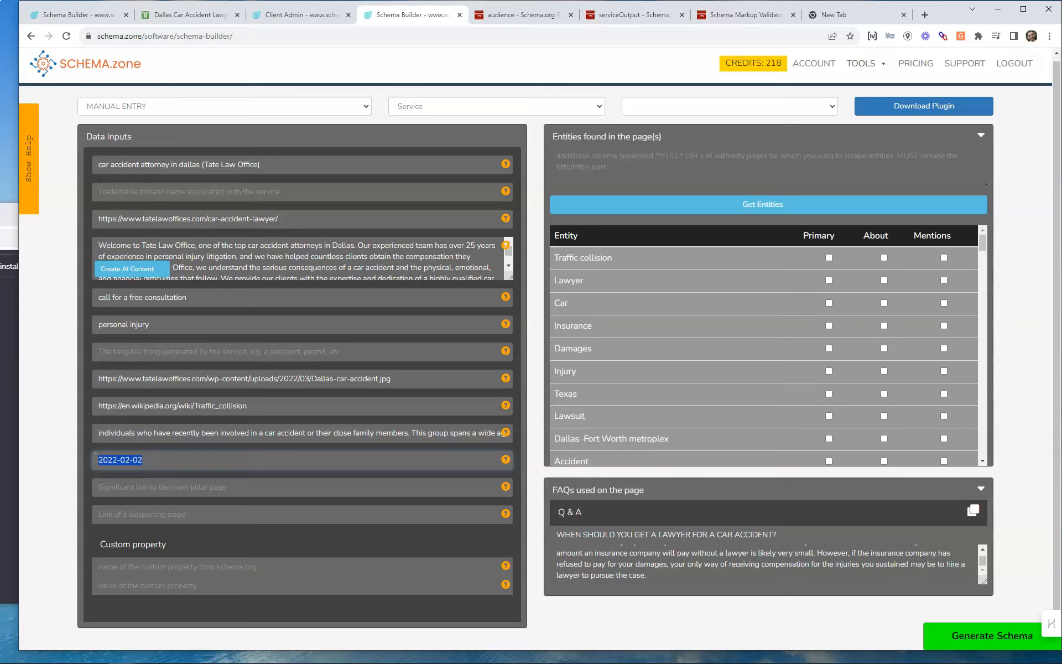
left_click(180, 488)
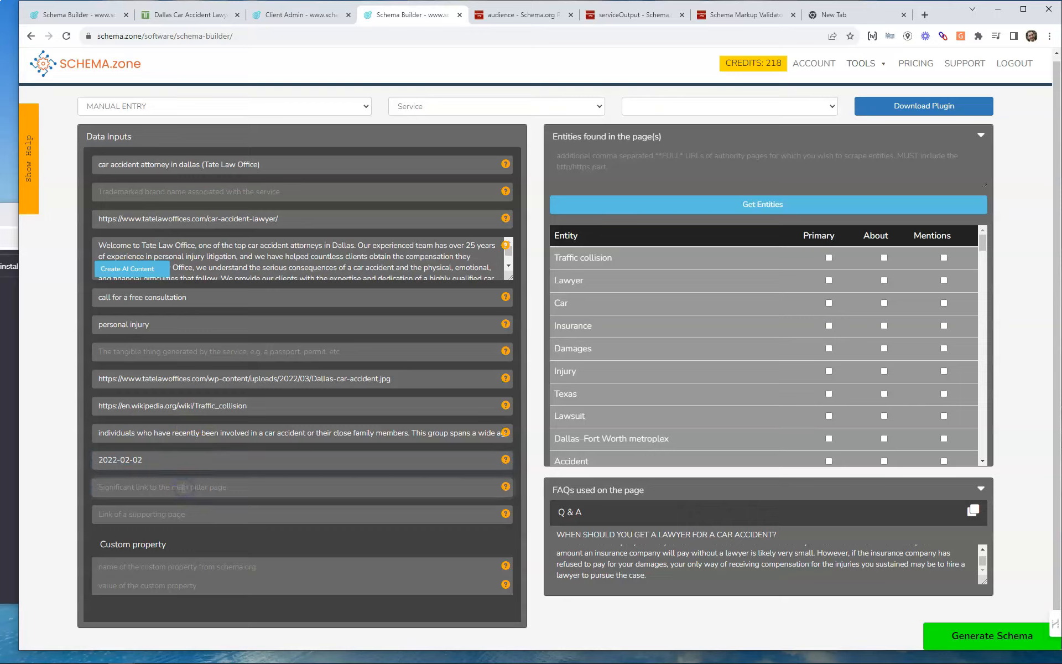
left_click(183, 487)
left_click(284, 218)
key("BackSpace")
type("/")
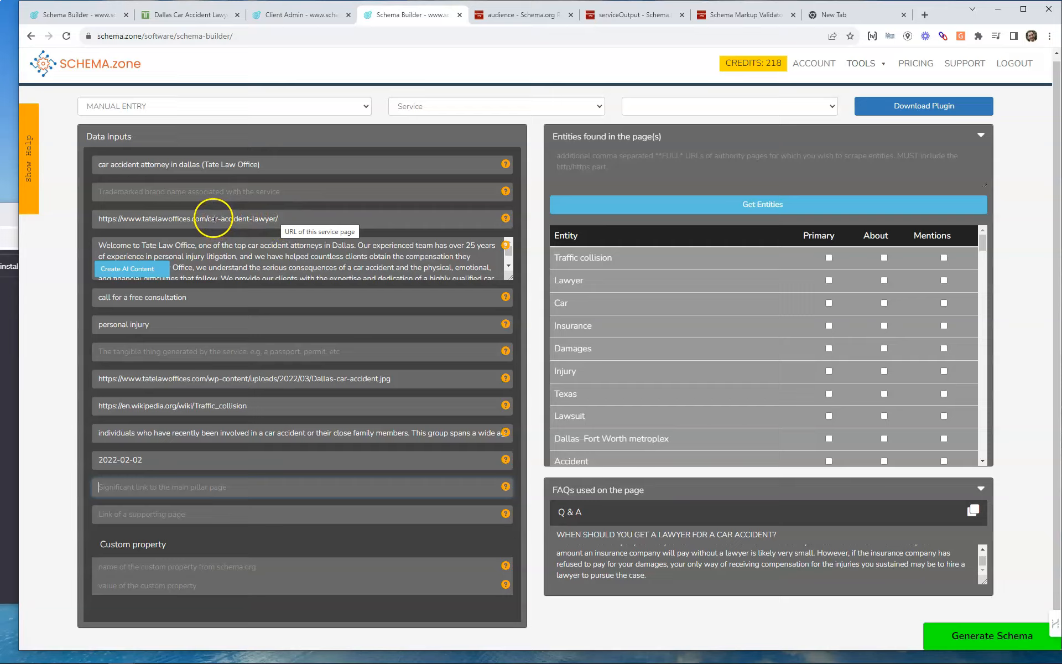
left_click(221, 219)
type("t-bone")
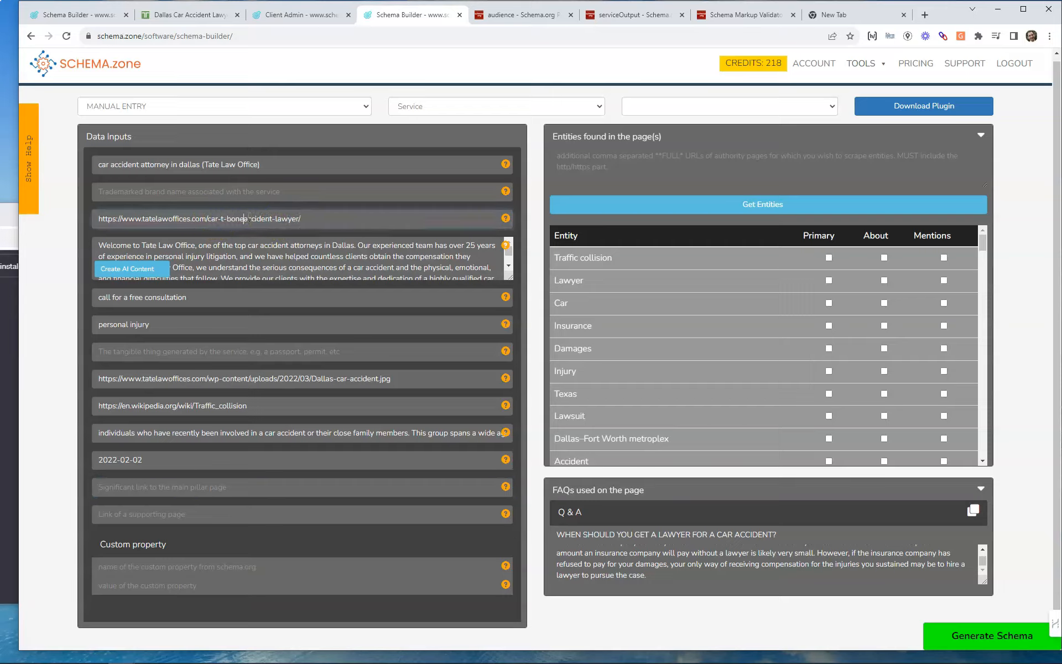
type("-")
left_click_drag(306, 220, 79, 222)
key("ctrl+c")
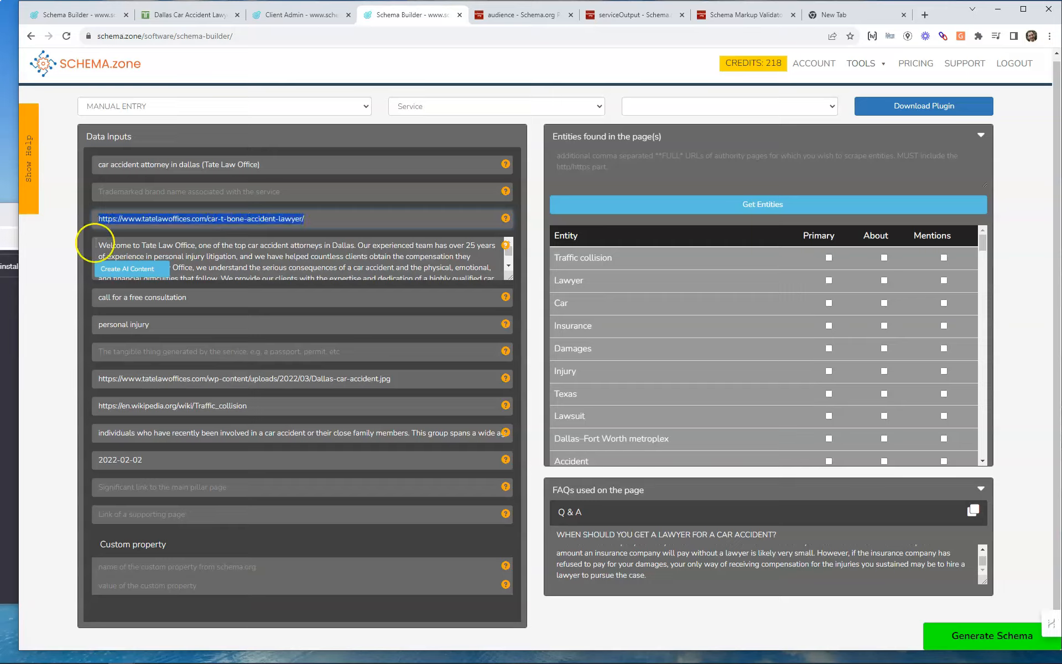
left_click(196, 486)
key("ctrl+v")
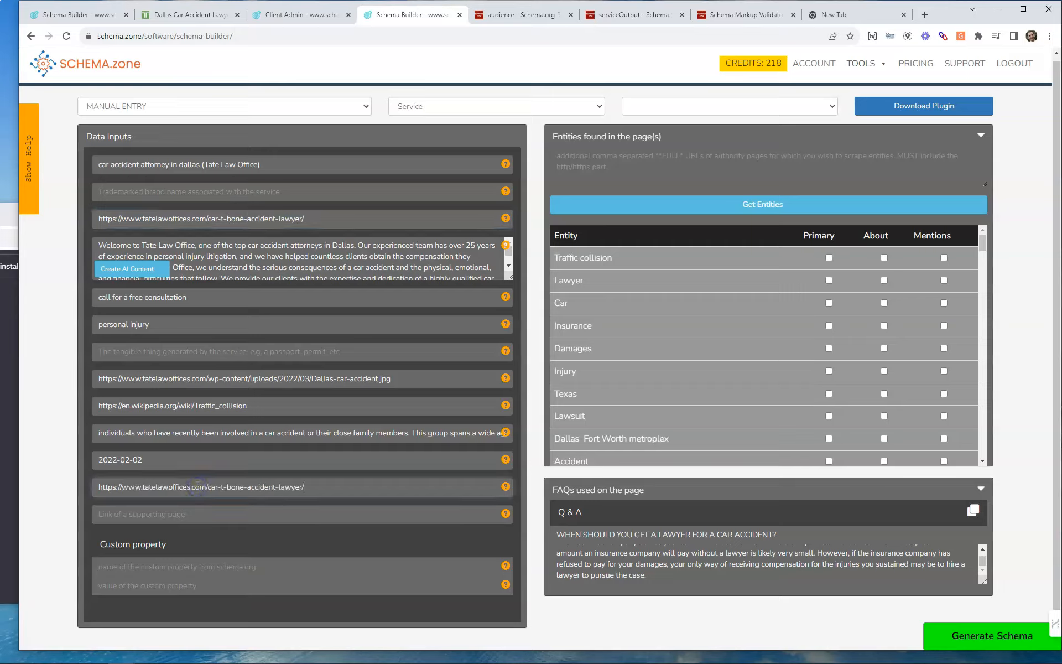
left_click(224, 487)
key("Delete")
key("Delete")
key("Delete")
key("Delete")
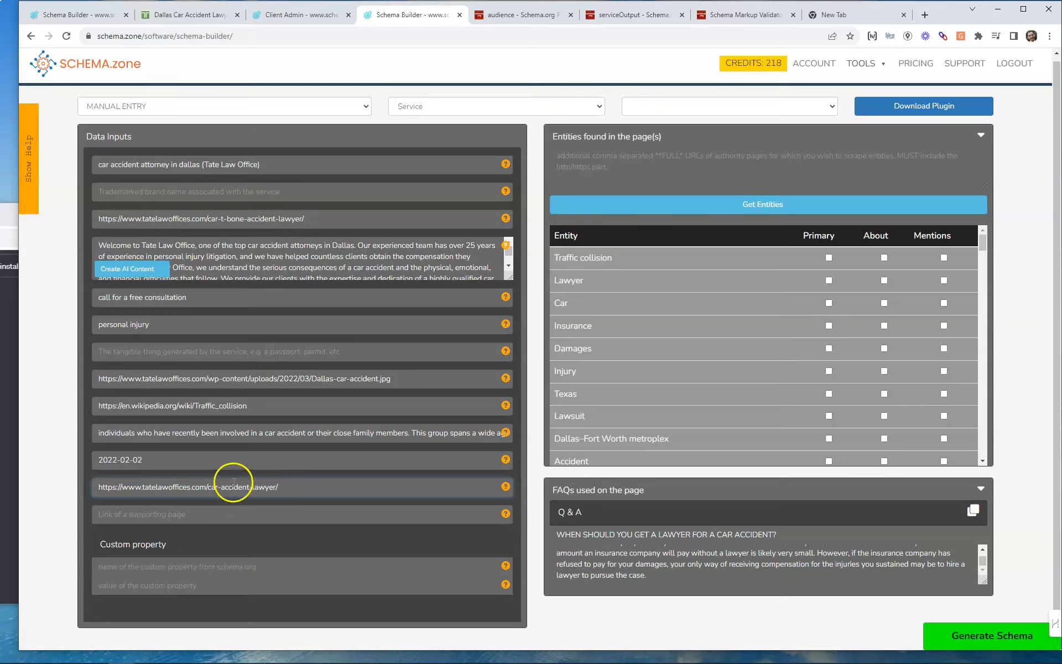
Clear the main pillar page link and undo the T-bone edit in the service page URL
left_click(292, 489)
left_click_drag(284, 490, 82, 496)
key("BackSpace")
left_click(270, 220)
key("ctrl+z")
key("ctrl+z")
key("ctrl+z")
key("ctrl+z")
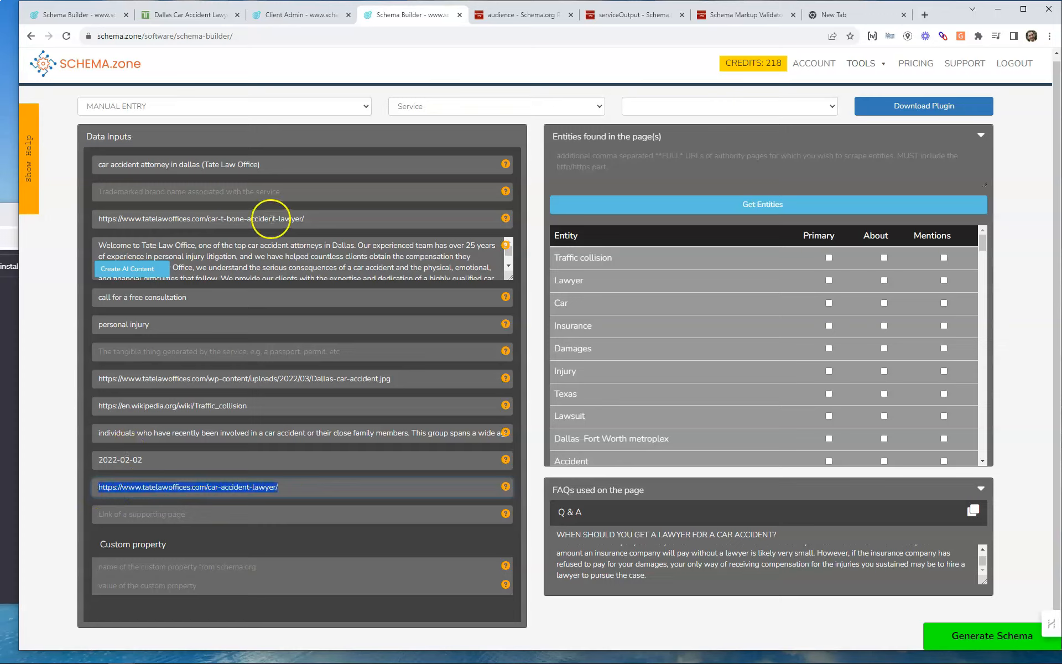
key("ctrl+z")
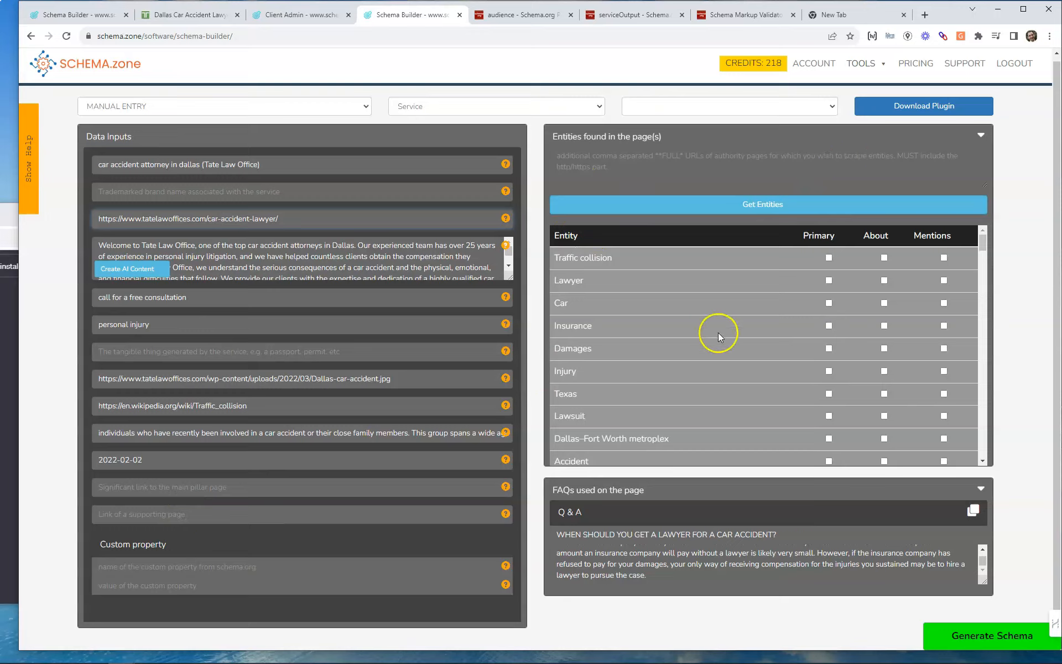
Get the page's entities, and mark Traffic collision as both Primary and About
left_click(726, 213)
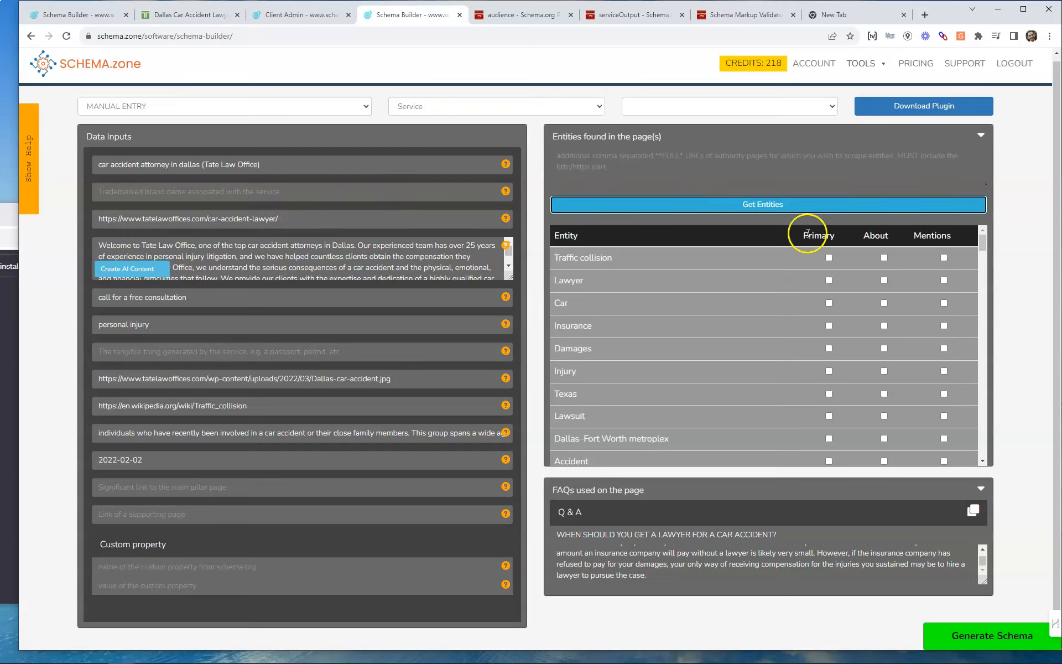
left_click(828, 258)
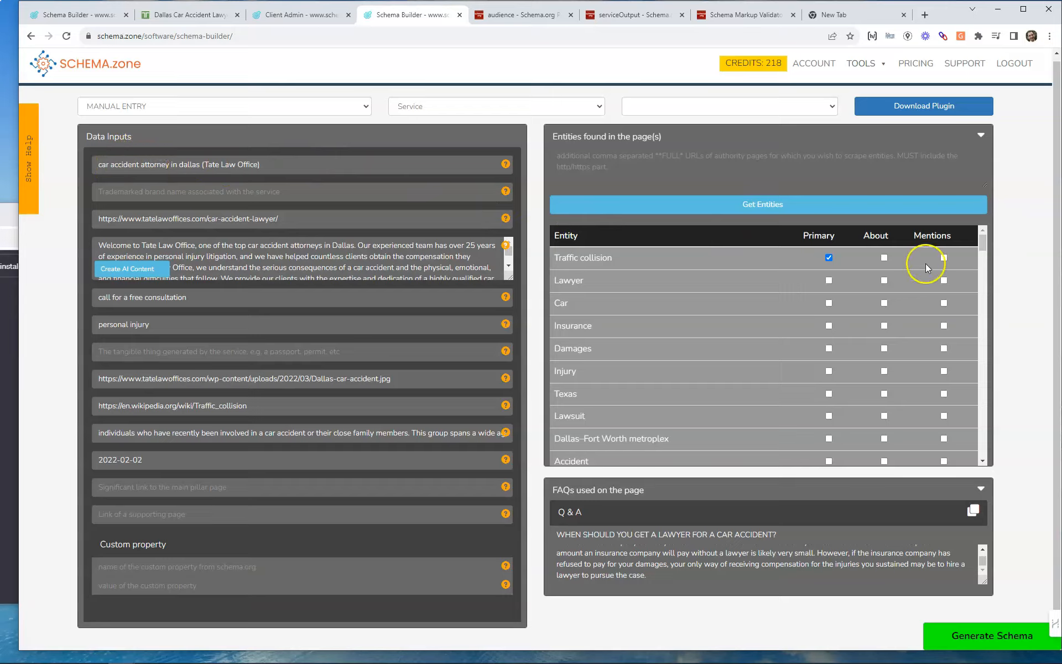
left_click(884, 257)
Find "dallas" in the entity list, mark Dallas and Lawyer as About, and mark Car and Insurance as Mentions
left_click(784, 413)
key("ctrl+f")
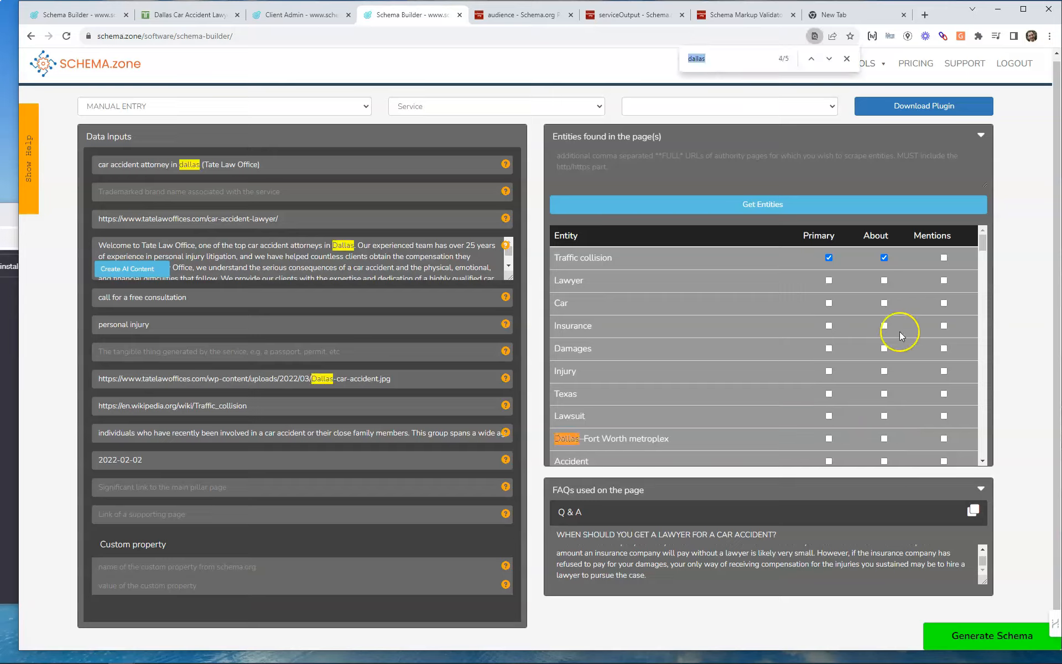
left_click(828, 58)
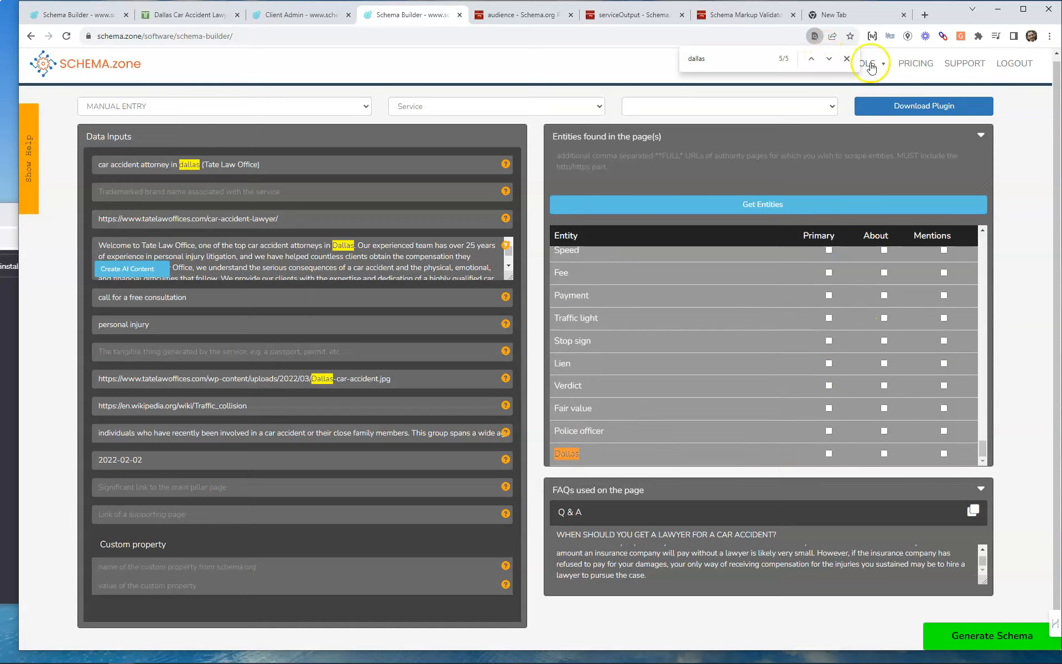
left_click(846, 58)
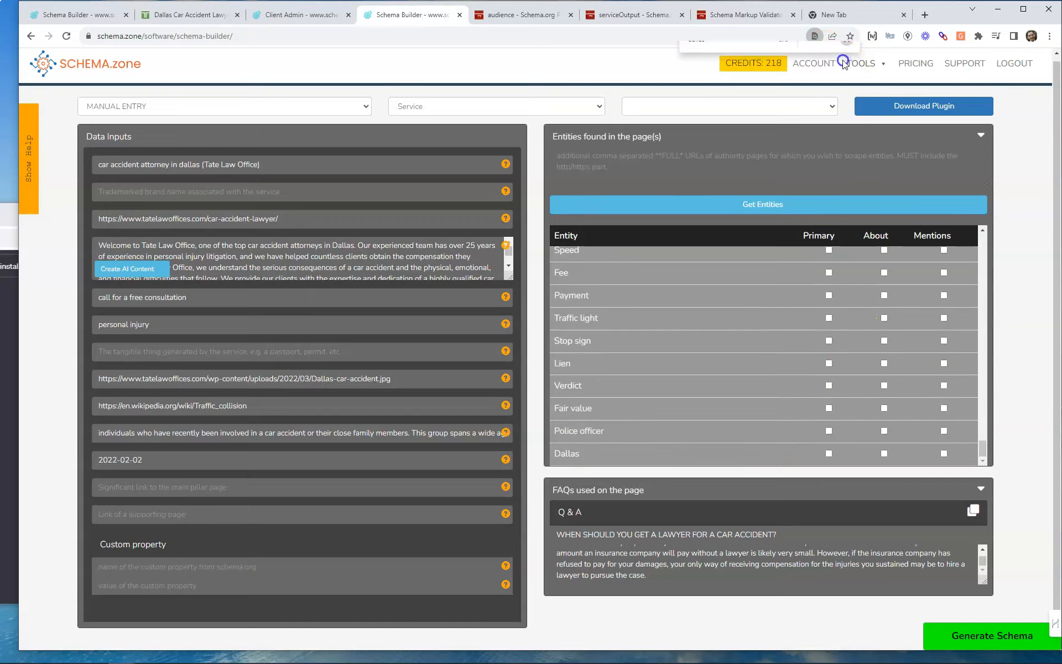
left_click(884, 453)
left_click_drag(981, 451, 1012, 238)
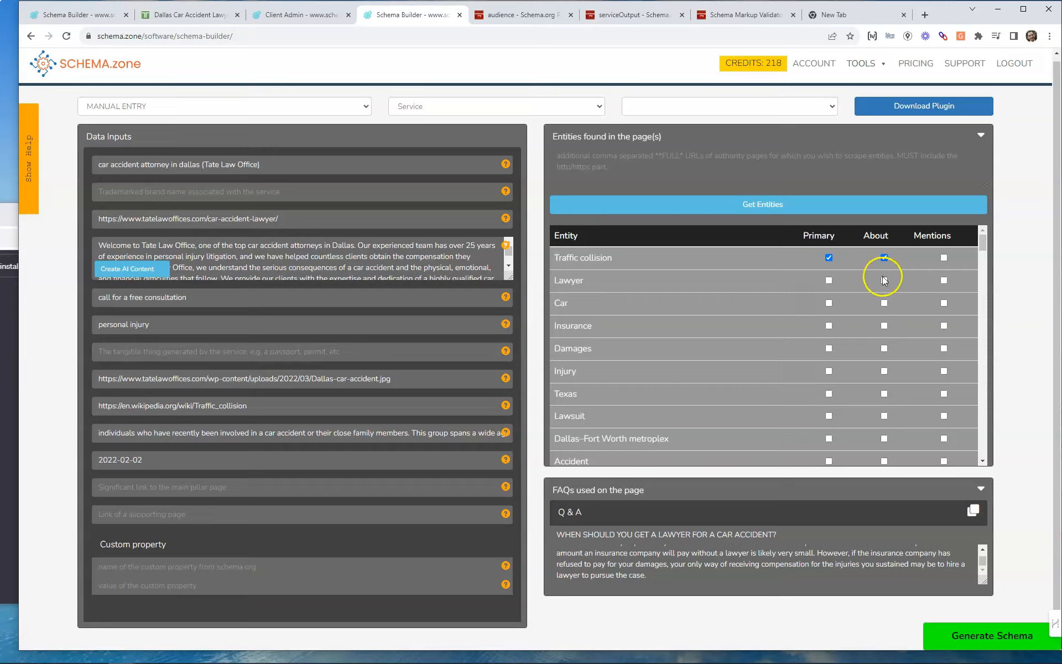
left_click(885, 280)
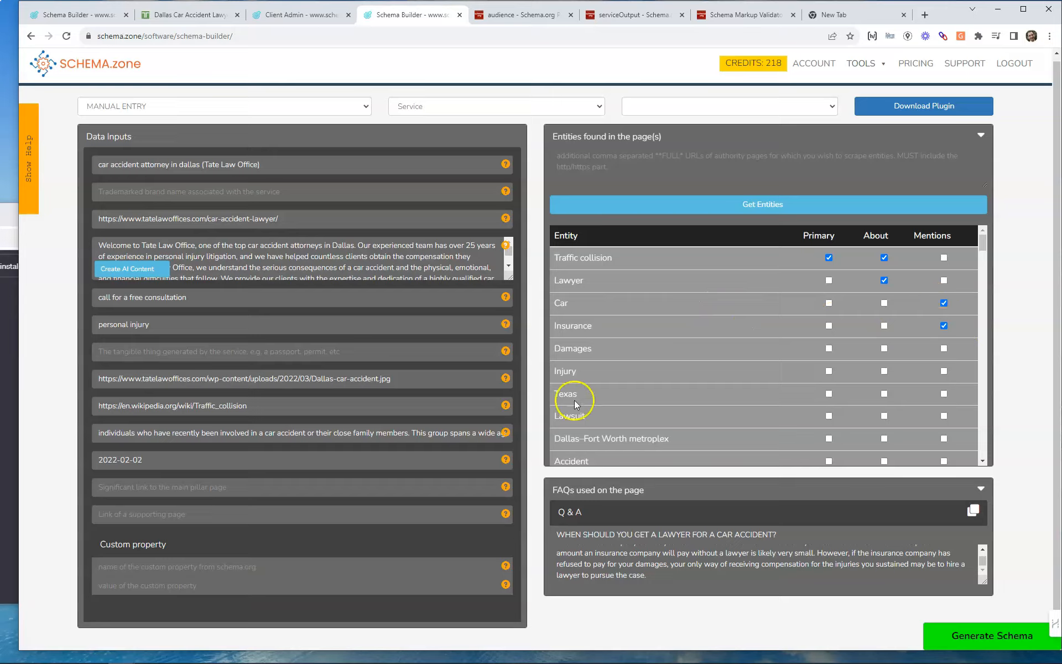
Check the Wikipedia article linked to the Damages entity, close it, and mark Damages as Mentions
left_click(575, 352)
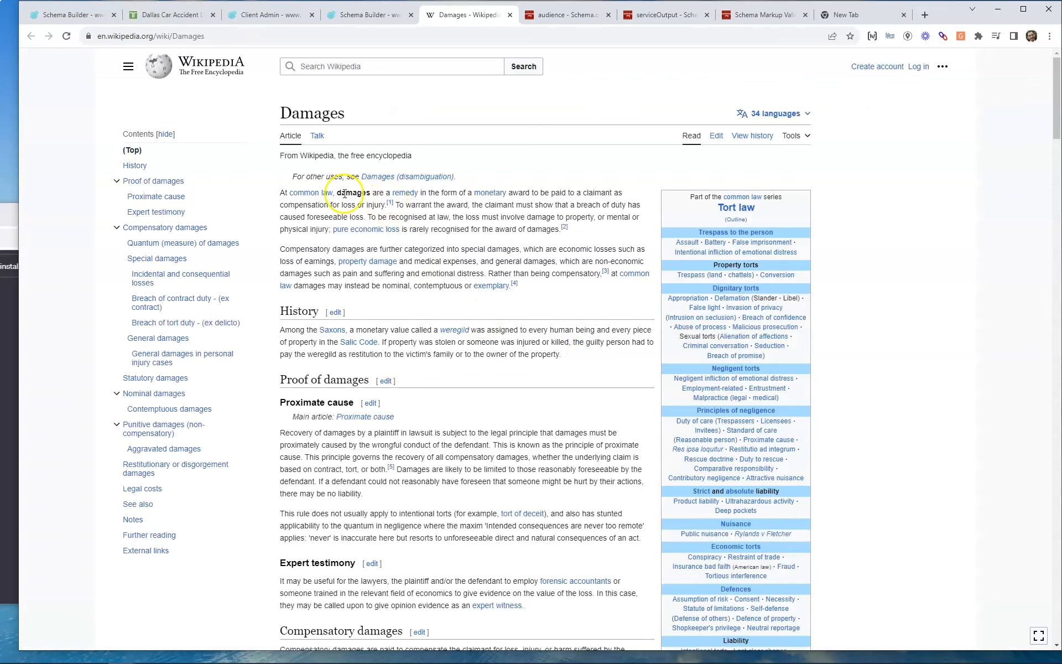
mouse_move(480, 197)
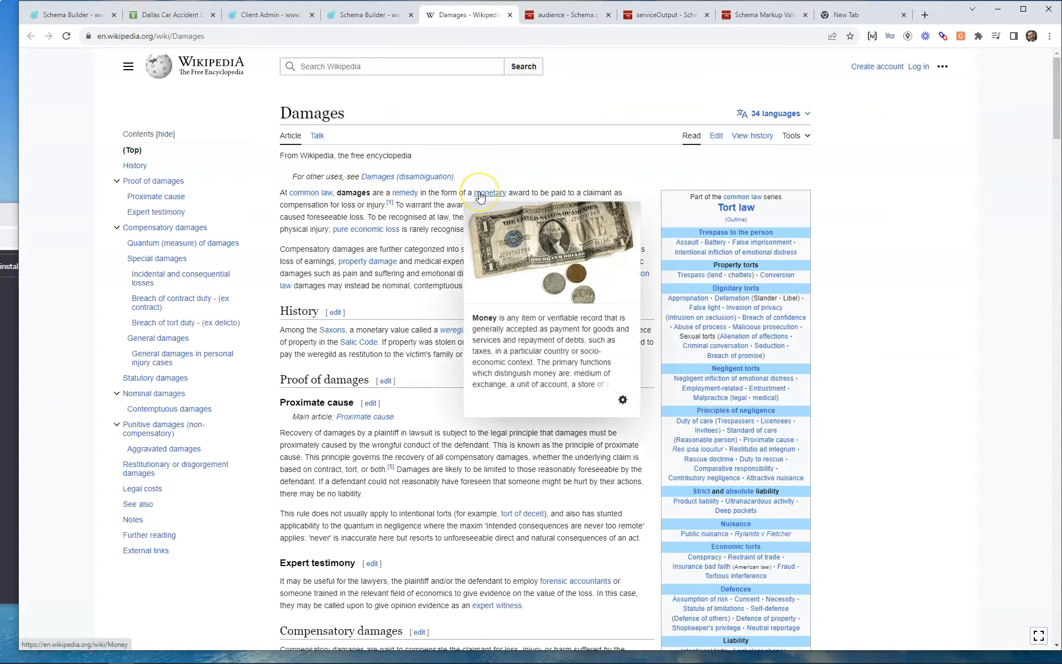
left_click(509, 15)
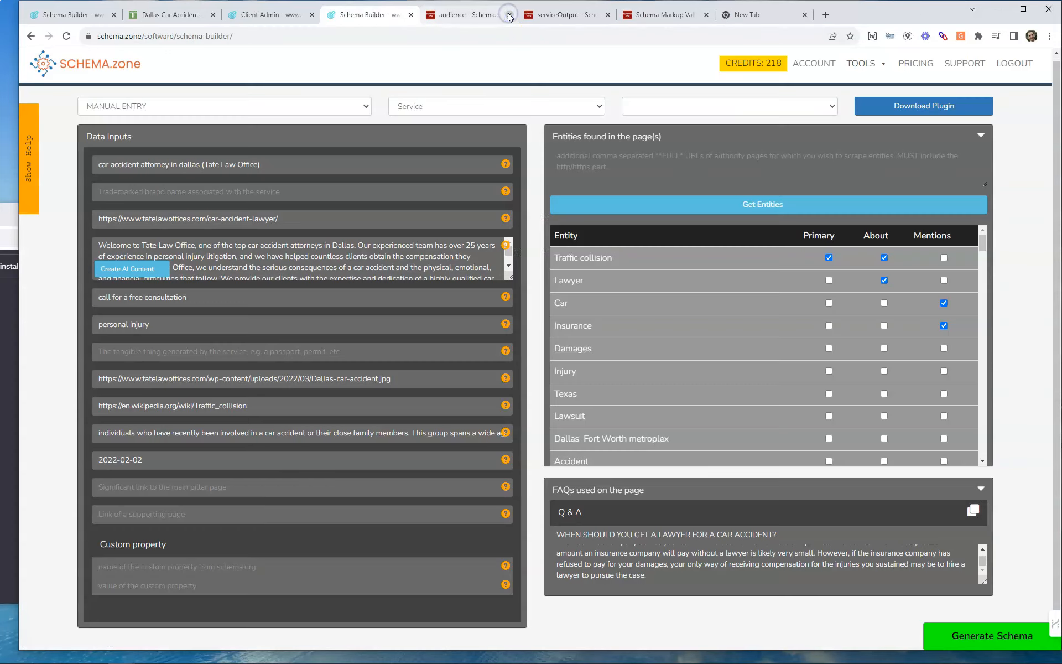
left_click(944, 350)
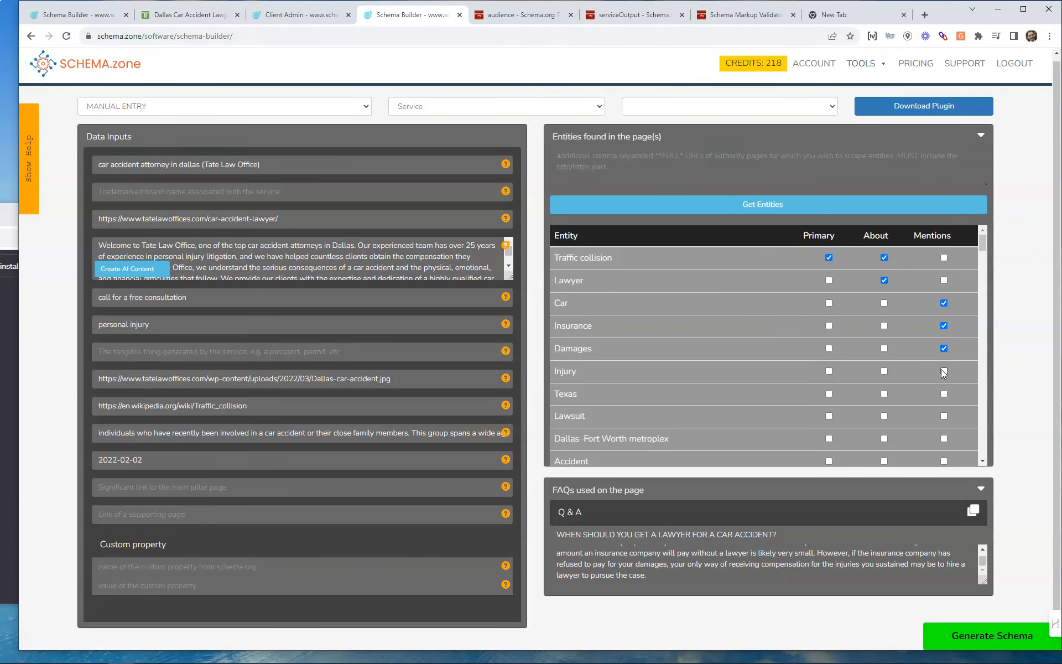
Mark Lawsuit, Dallas–Fort Worth metroplex, Accident, Law, Court, Negligence, Vehicle and Evidence as Mentions
left_click(944, 387)
left_click(943, 416)
left_click(943, 438)
scroll(944, 441, "down", 2)
left_click(943, 351)
left_click(944, 373)
left_click(943, 396)
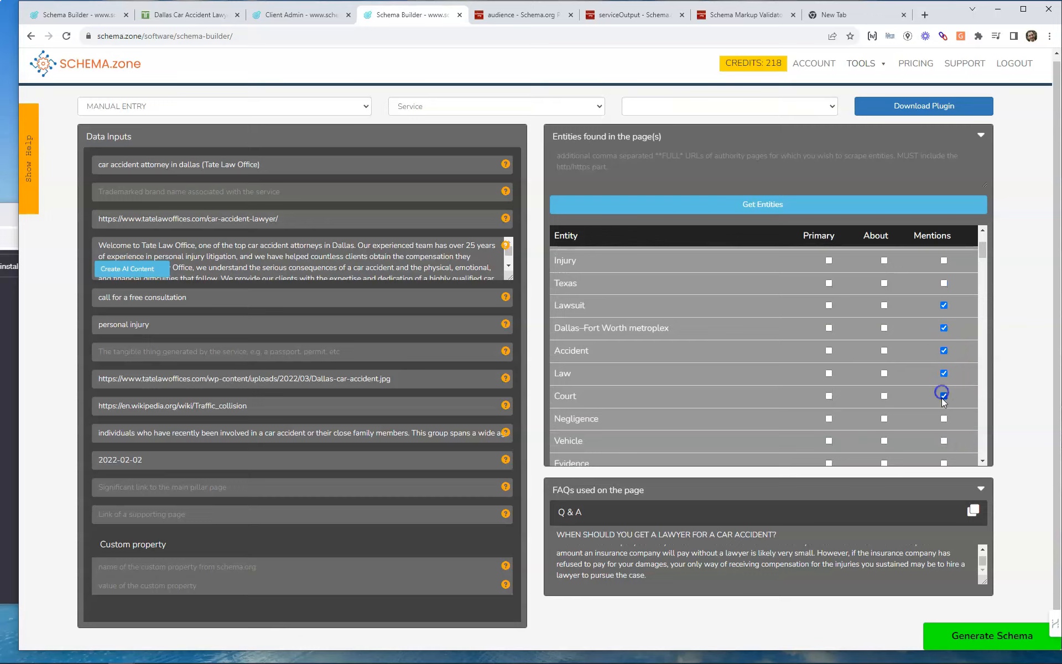
left_click(944, 440)
scroll(943, 437, "down", 1)
left_click(945, 407)
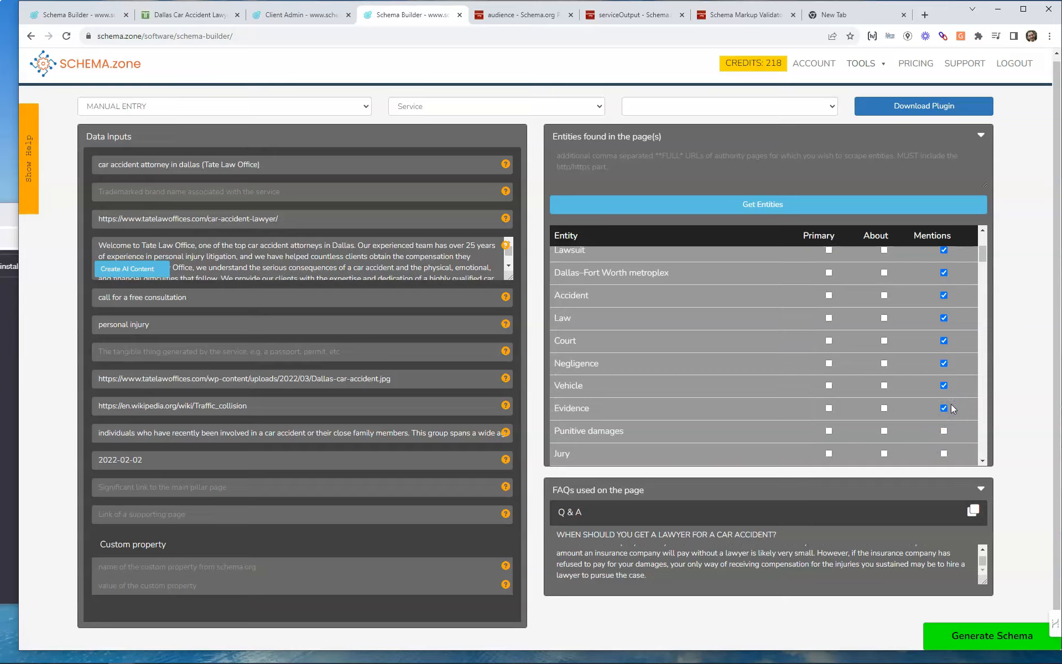
Mark Police officer, Verdict, Traffic light and Stop sign near the end of the entity list as Mentions
left_click_drag(982, 254, 987, 465)
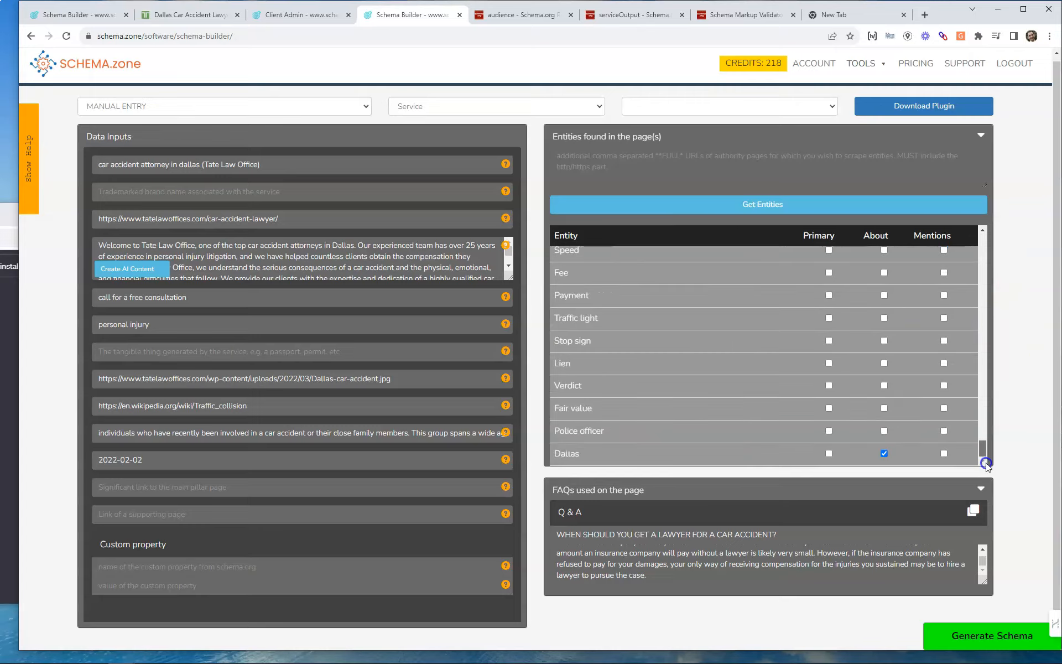
left_click(944, 430)
left_click(944, 385)
left_click(944, 318)
left_click(943, 340)
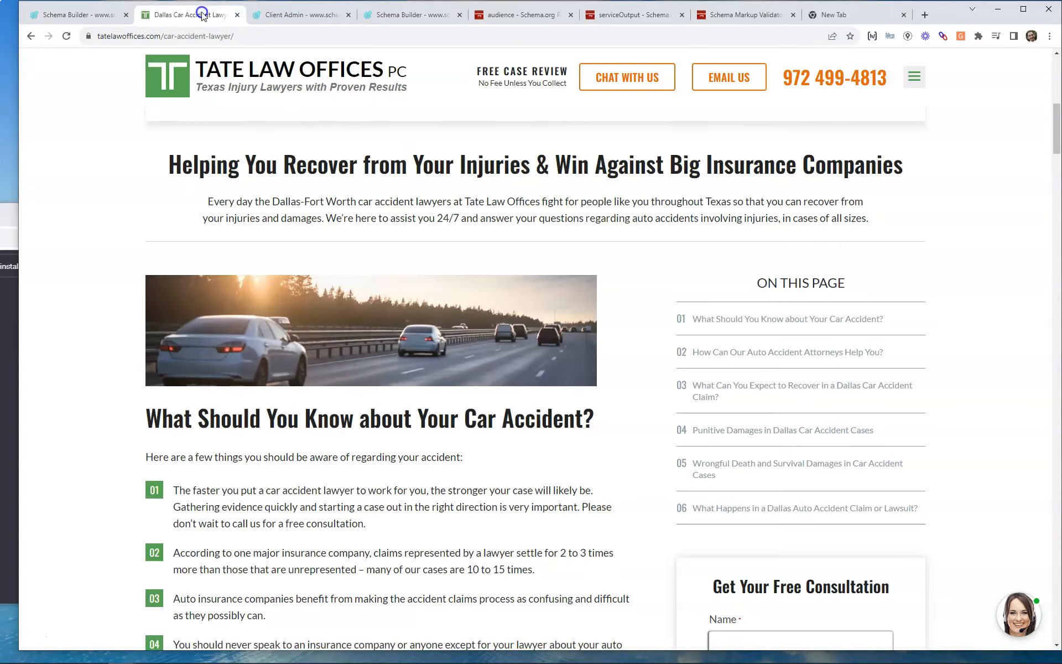
Compare the Featured FAQ on the law firm's car accident page with the FAQ entered in Schema Builder
left_click(200, 14)
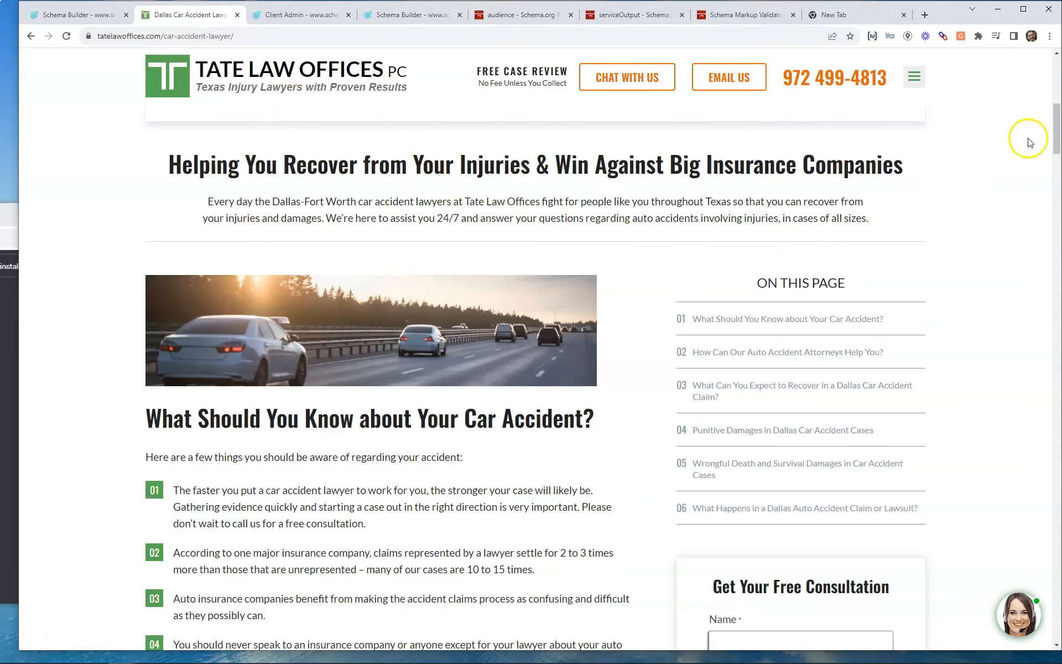
left_click_drag(1056, 115, 1003, 529)
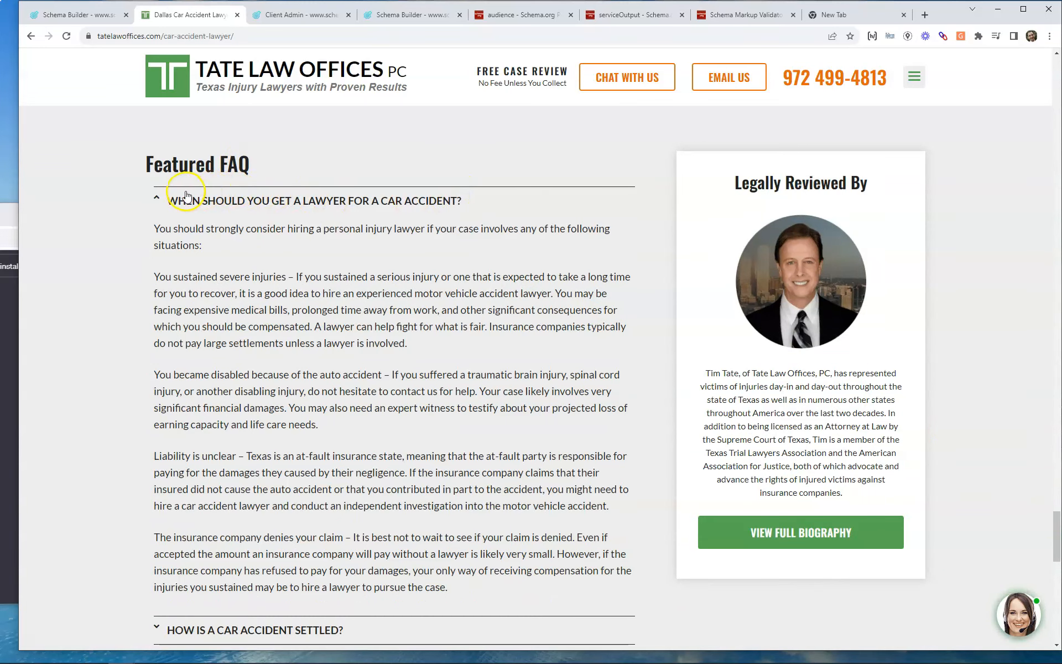
left_click(385, 17)
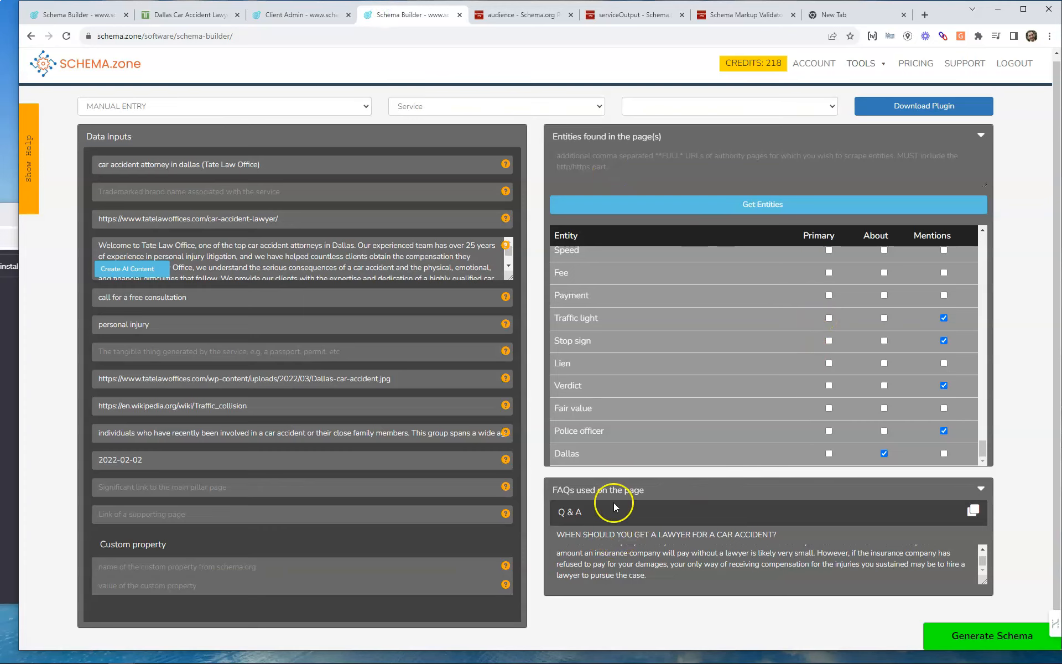
left_click(188, 14)
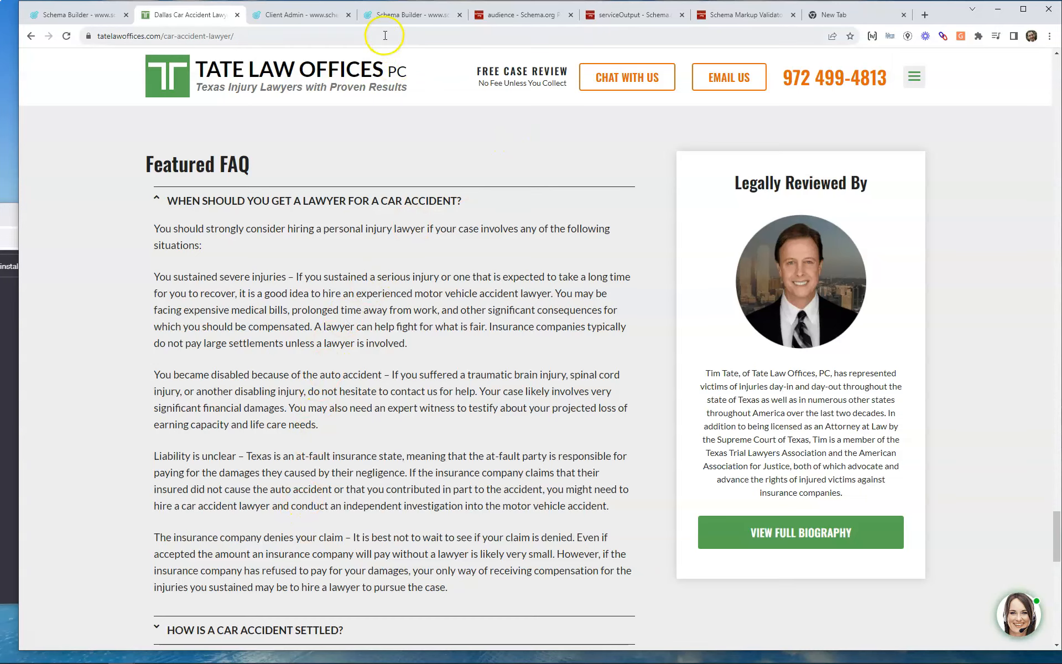
left_click(393, 15)
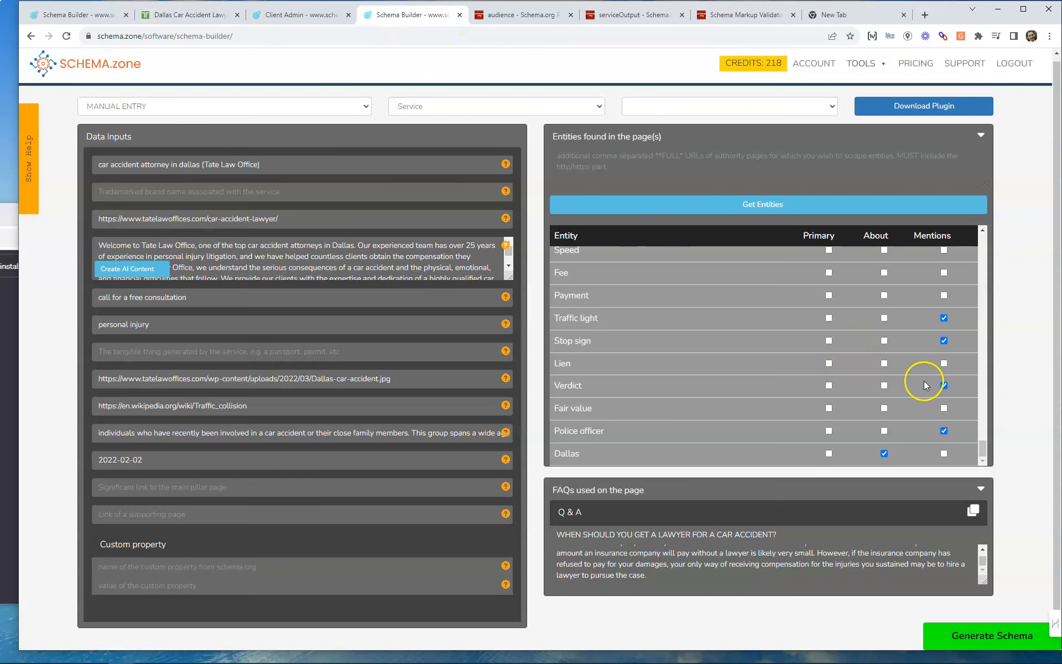
Generate the Service schema and copy the entire schema output
left_click(987, 636)
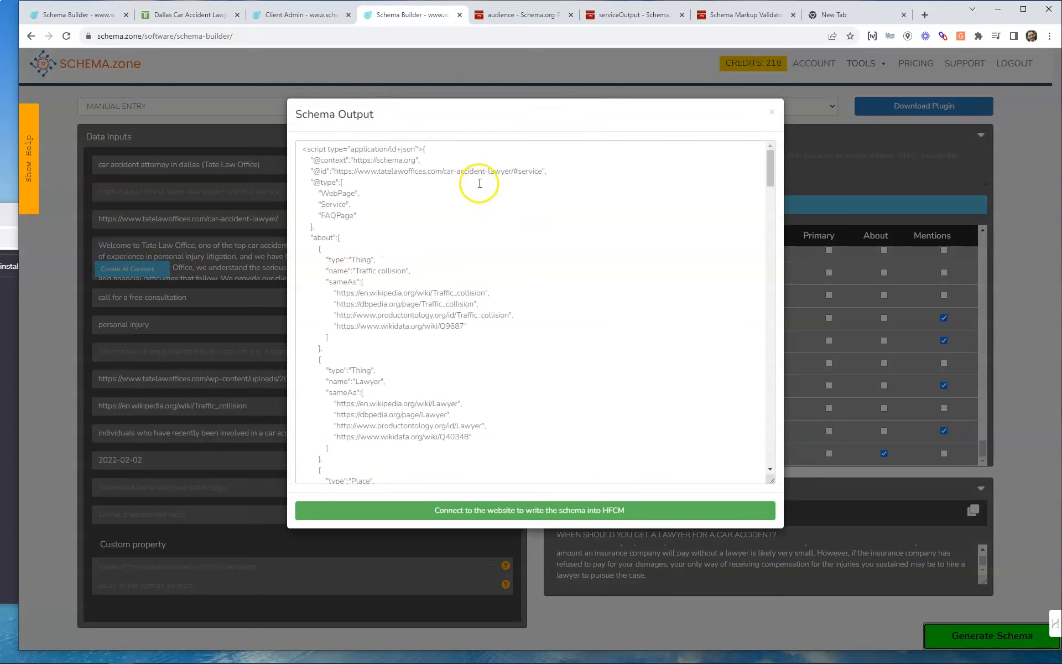
left_click(387, 160)
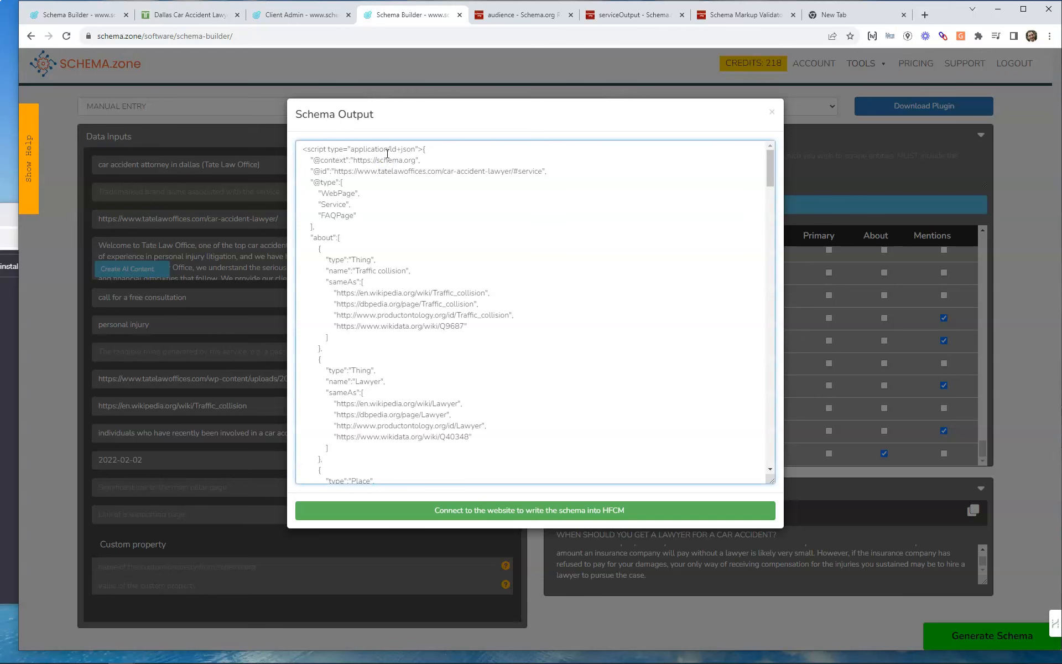
key("ctrl+a")
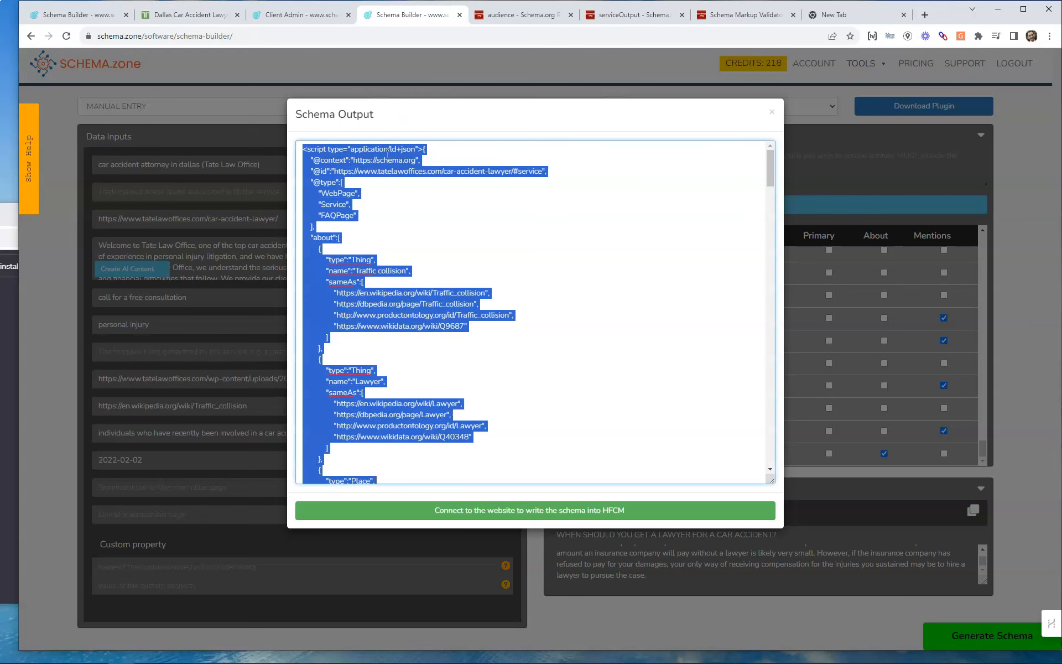
Replace the code in the Schema Markup Validator with the newly generated schema and run the test
left_click(762, 22)
left_click(368, 177)
key("ctrl+a")
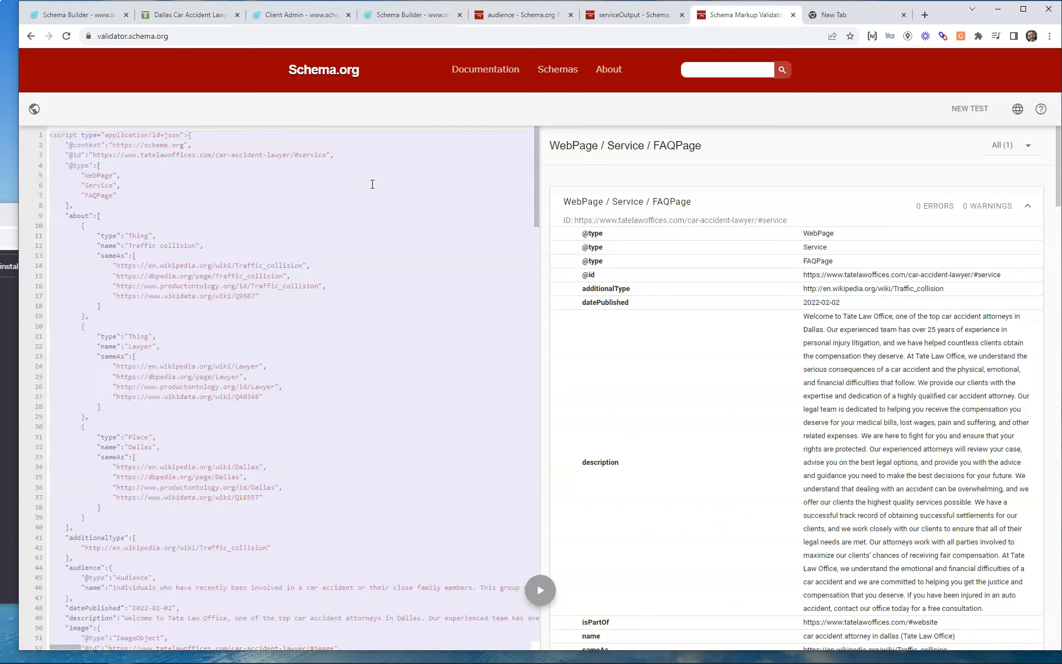
key("BackSpace")
key("ctrl+v")
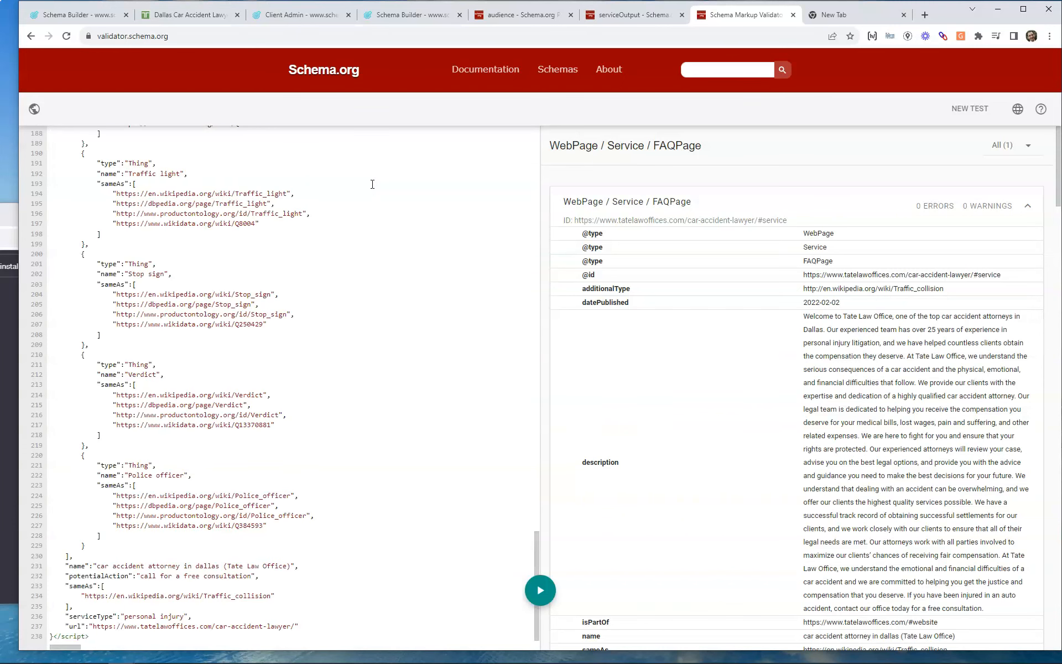
left_click(540, 589)
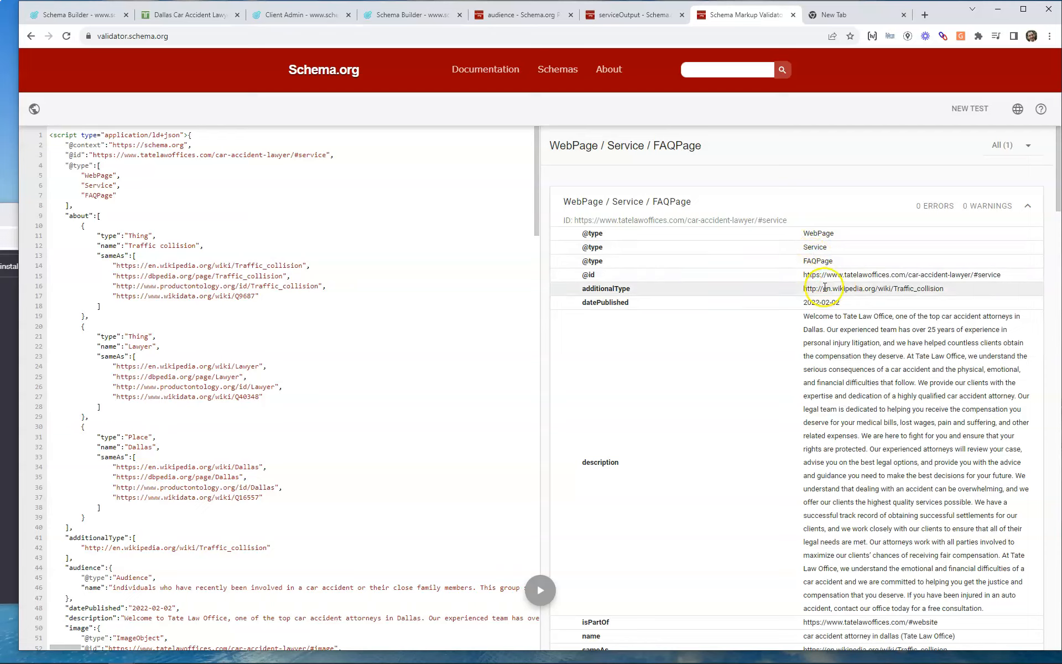
left_click_drag(1002, 275, 975, 275)
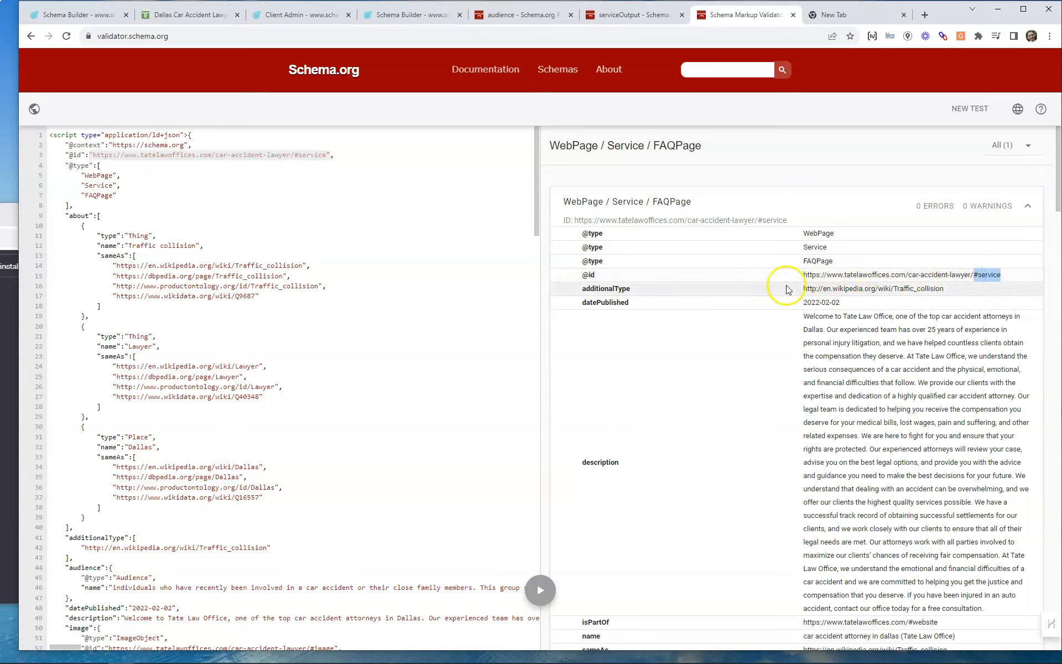
scroll(770, 404, "down", 2)
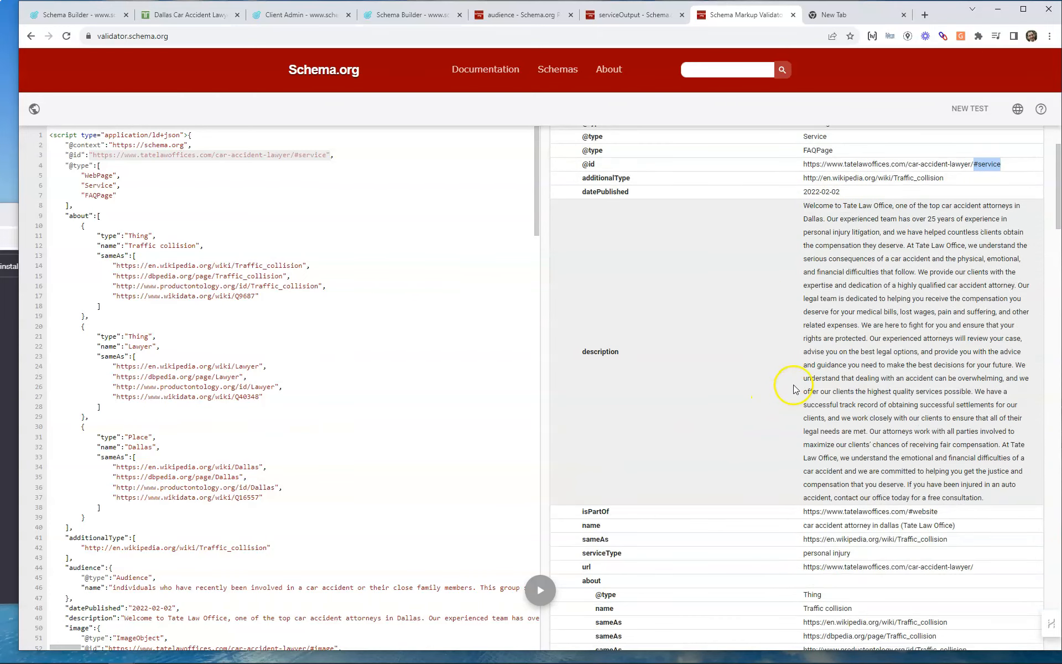
scroll(799, 398, "down", 3)
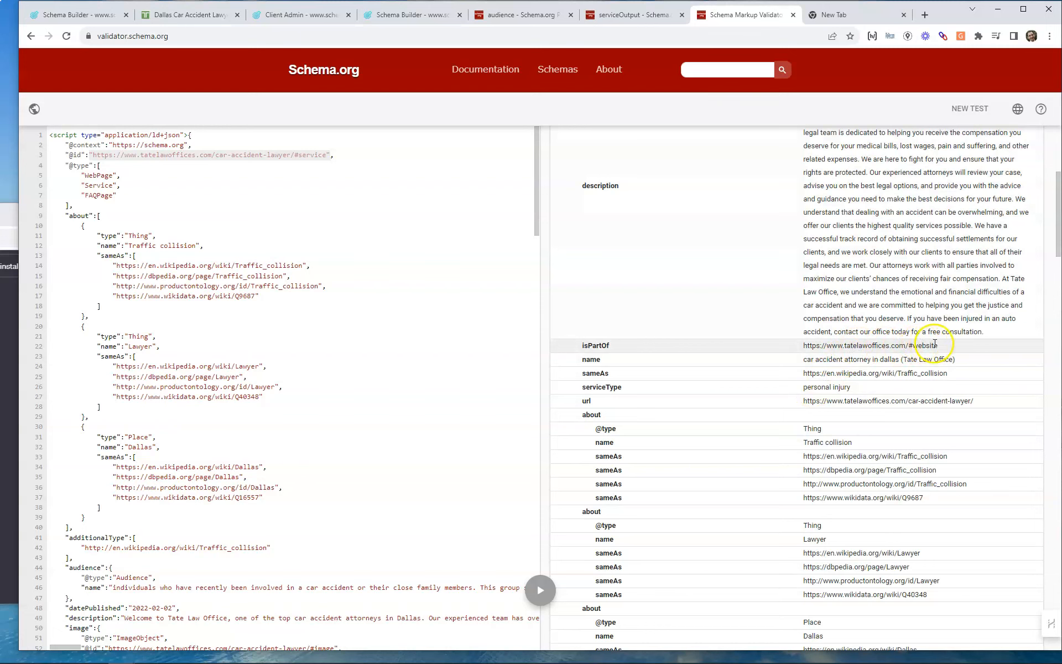
left_click_drag(938, 346, 910, 353)
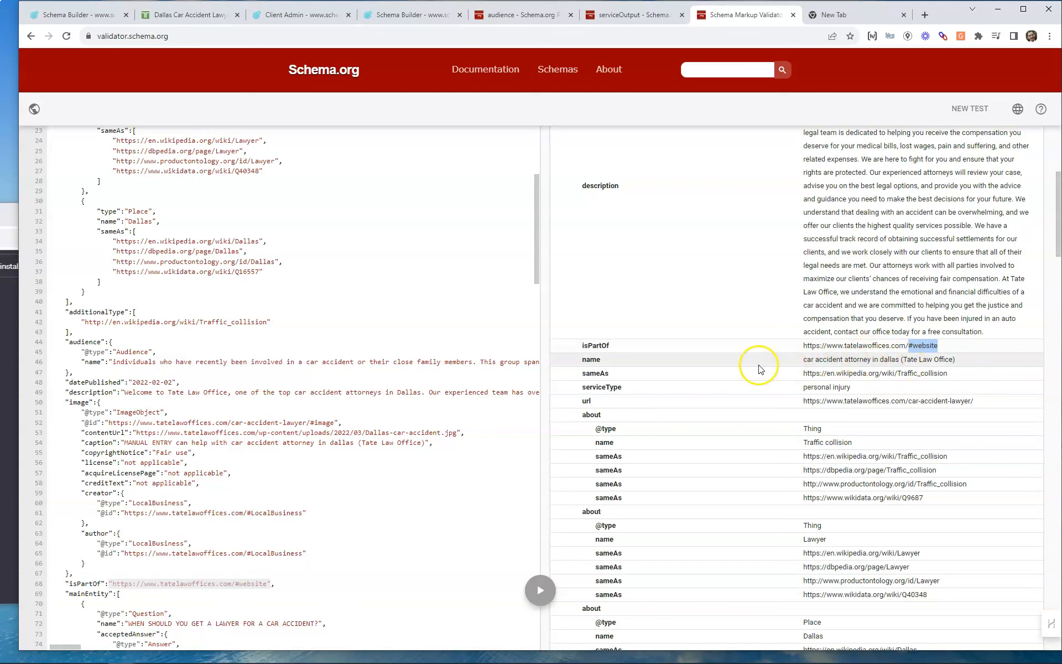
left_click(595, 359)
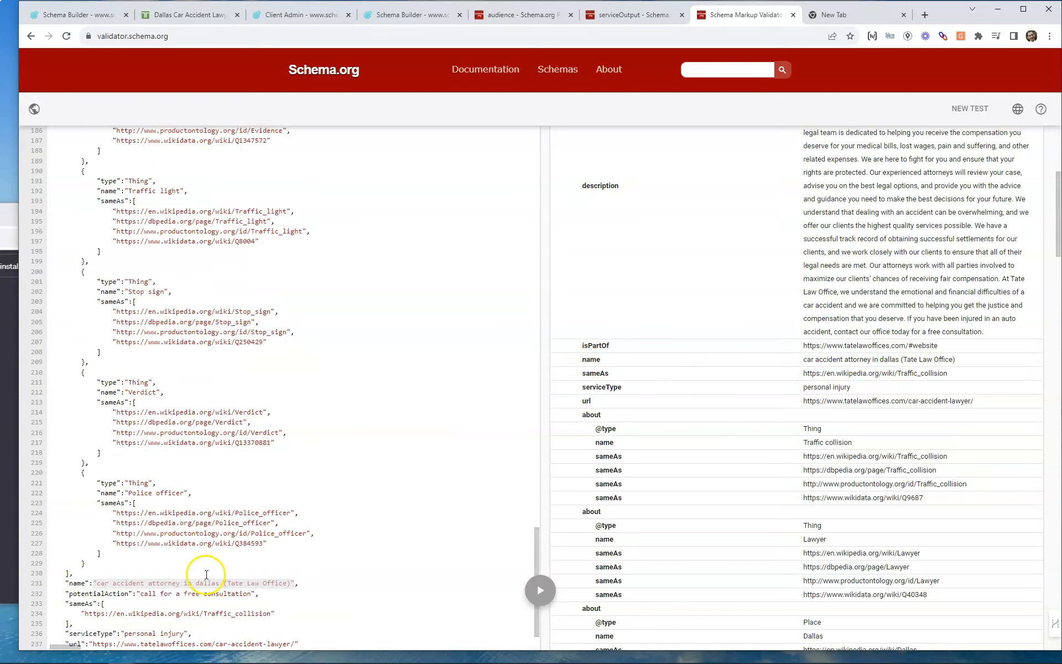
left_click(181, 583)
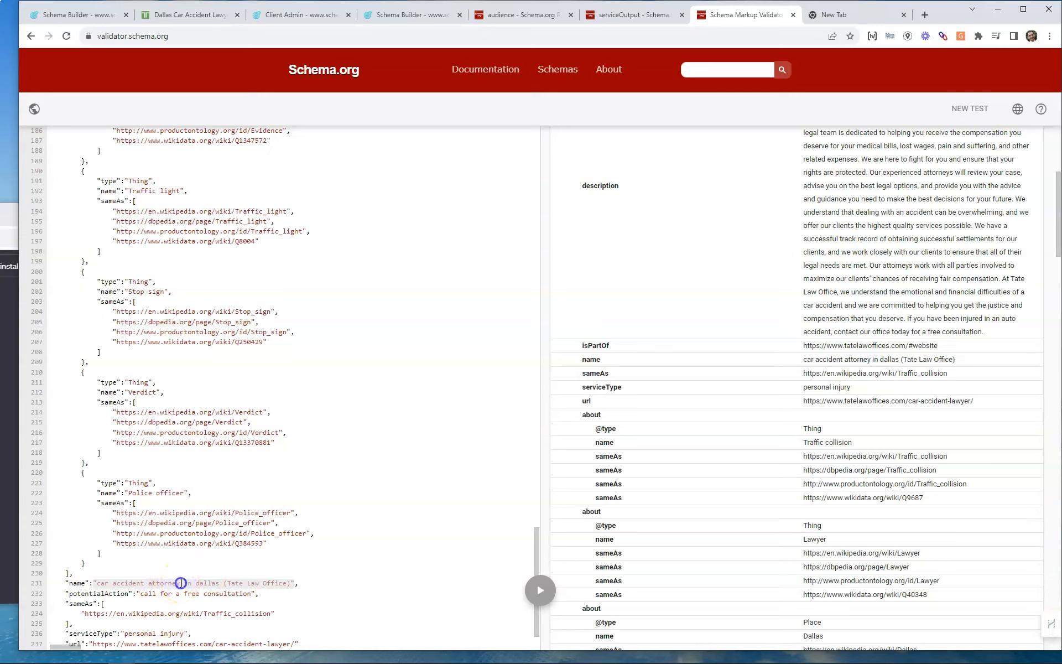
left_click_drag(223, 583, 289, 587)
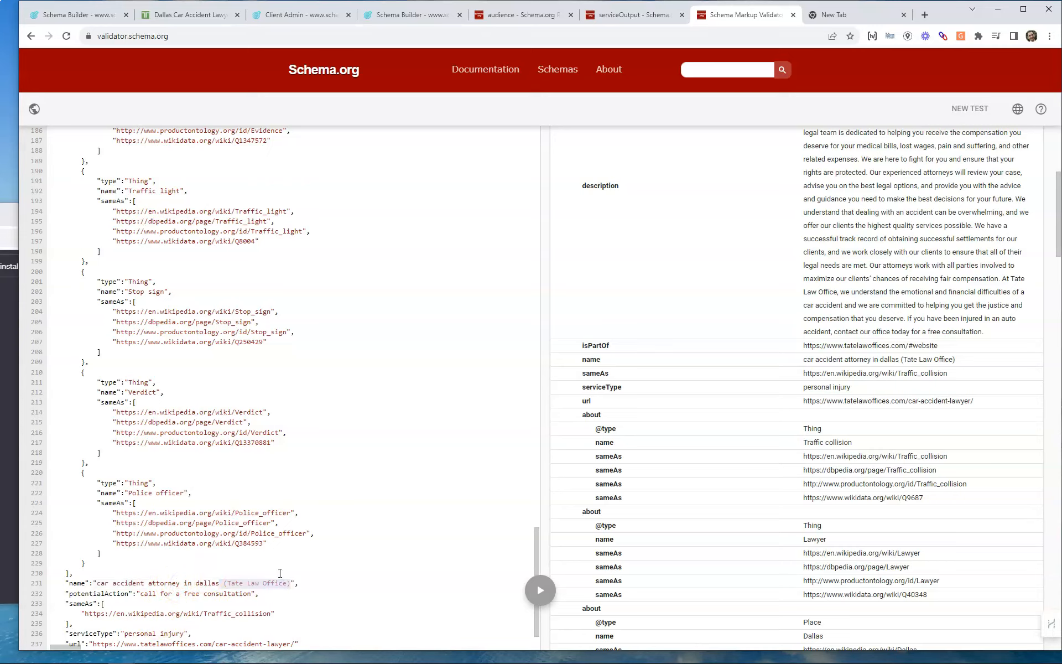
key("BackSpace")
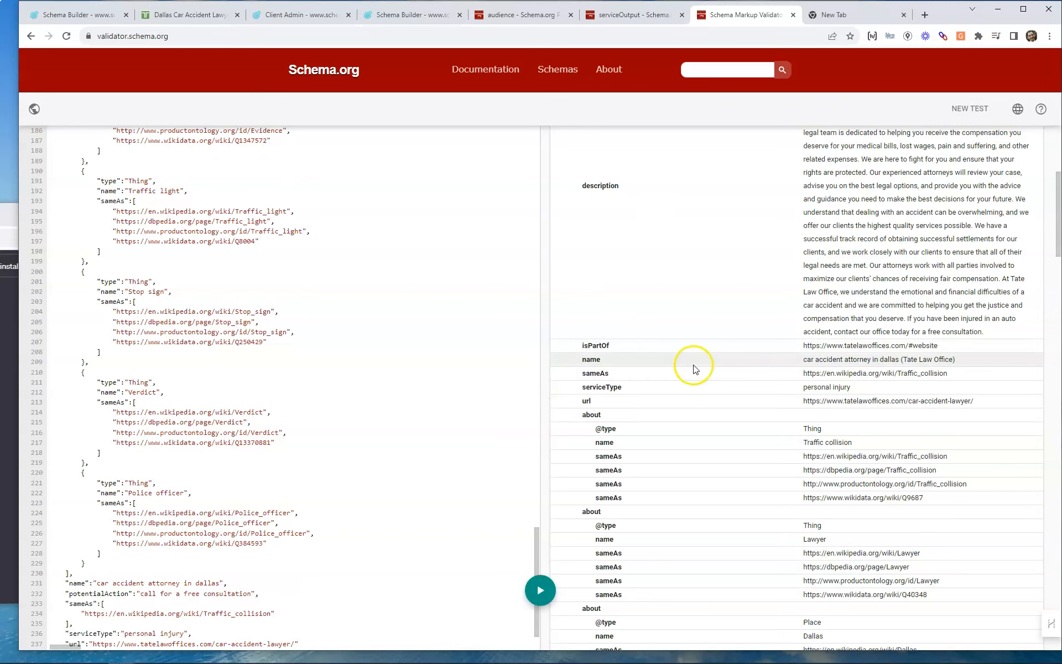
Review the about, audience, image, mainEntity and mentions properties in the validation results
scroll(697, 373, "down", 2)
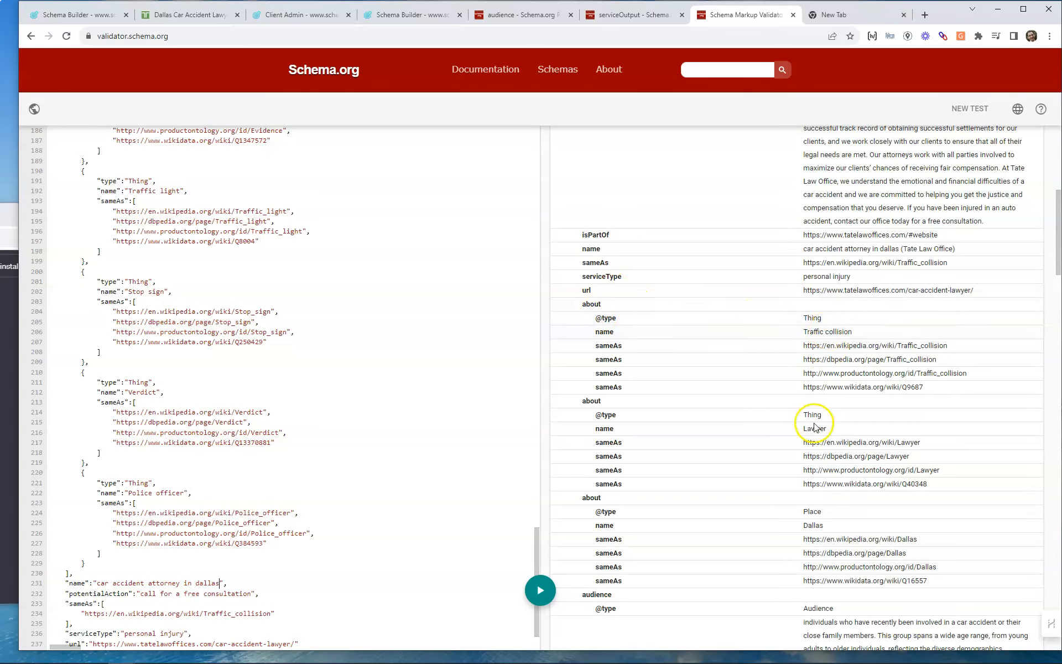
scroll(808, 525, "down", 3)
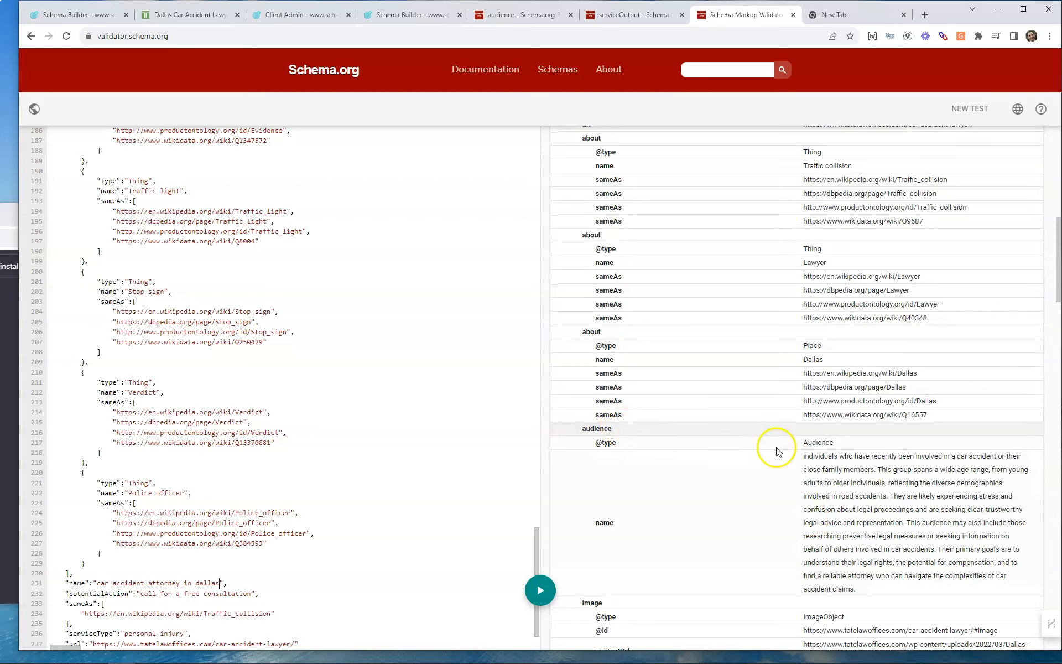
left_click(820, 463)
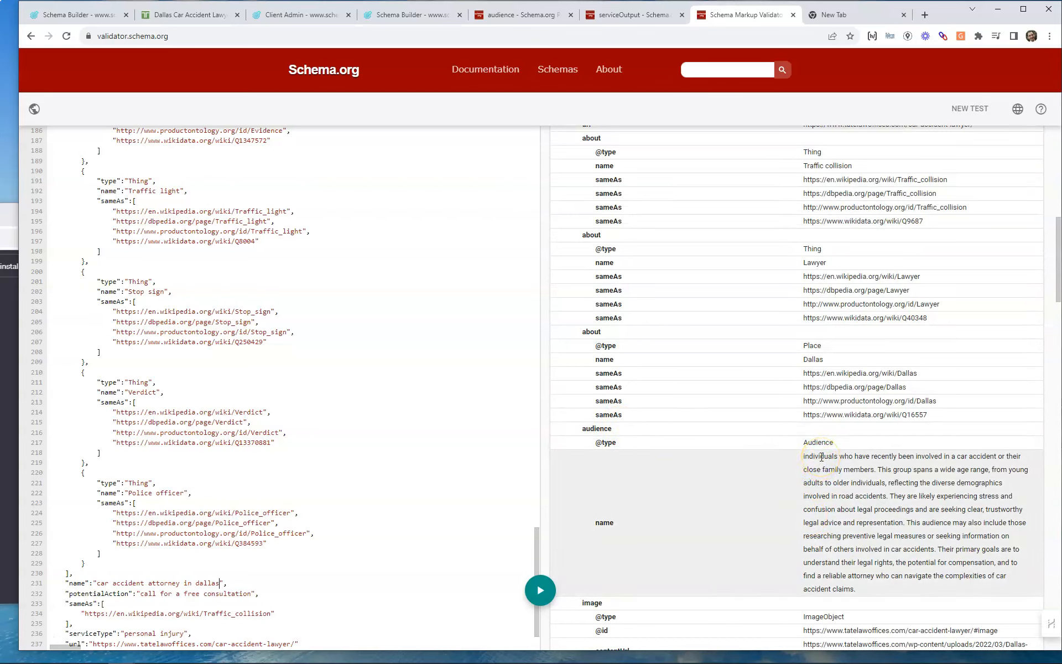
scroll(822, 457, "down", 5)
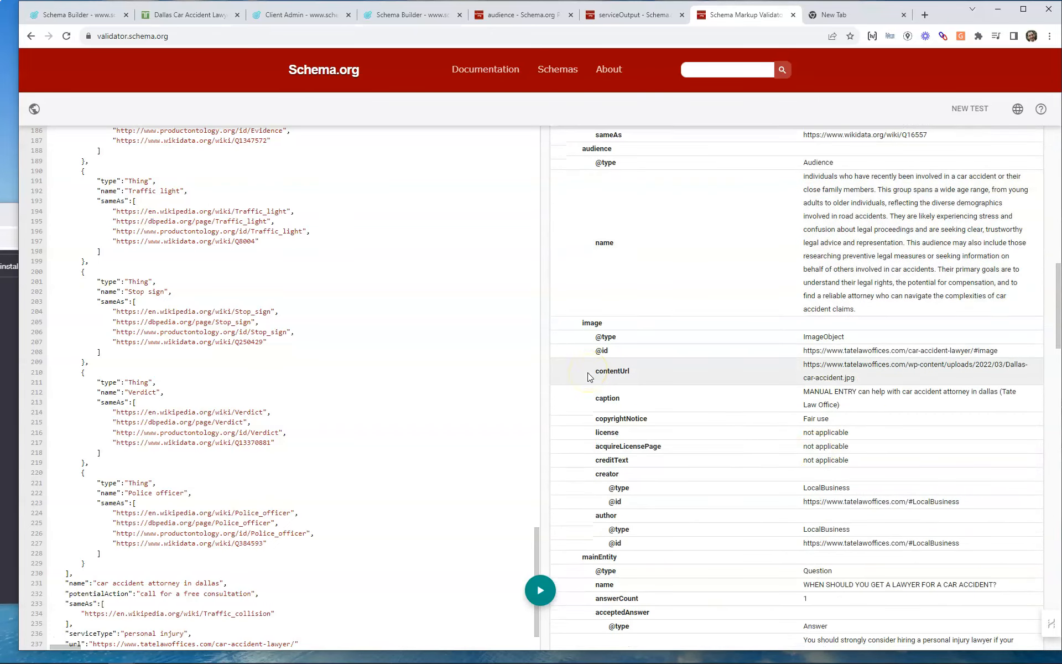
scroll(590, 376, "down", 1)
left_click(816, 381)
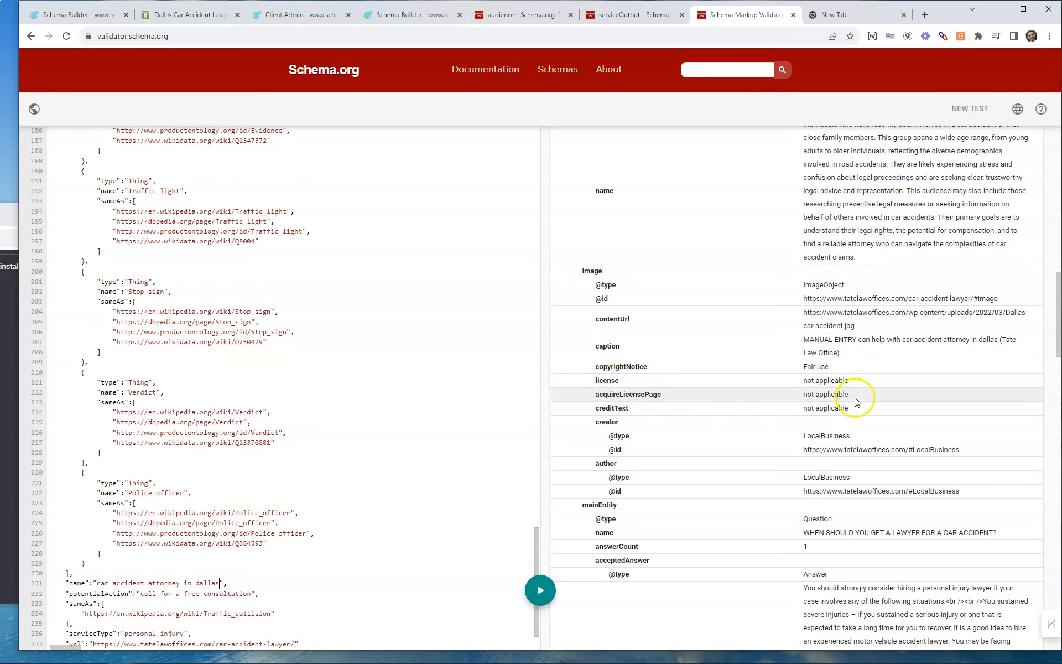
scroll(850, 405, "down", 5)
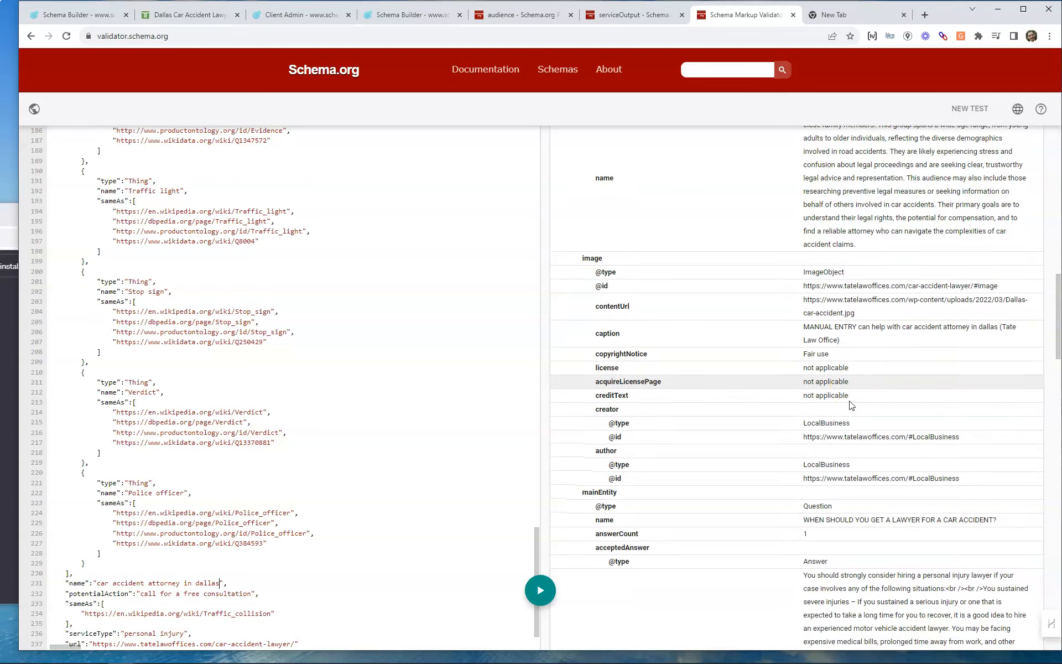
scroll(620, 257, "down", 8)
scroll(619, 253, "down", 10)
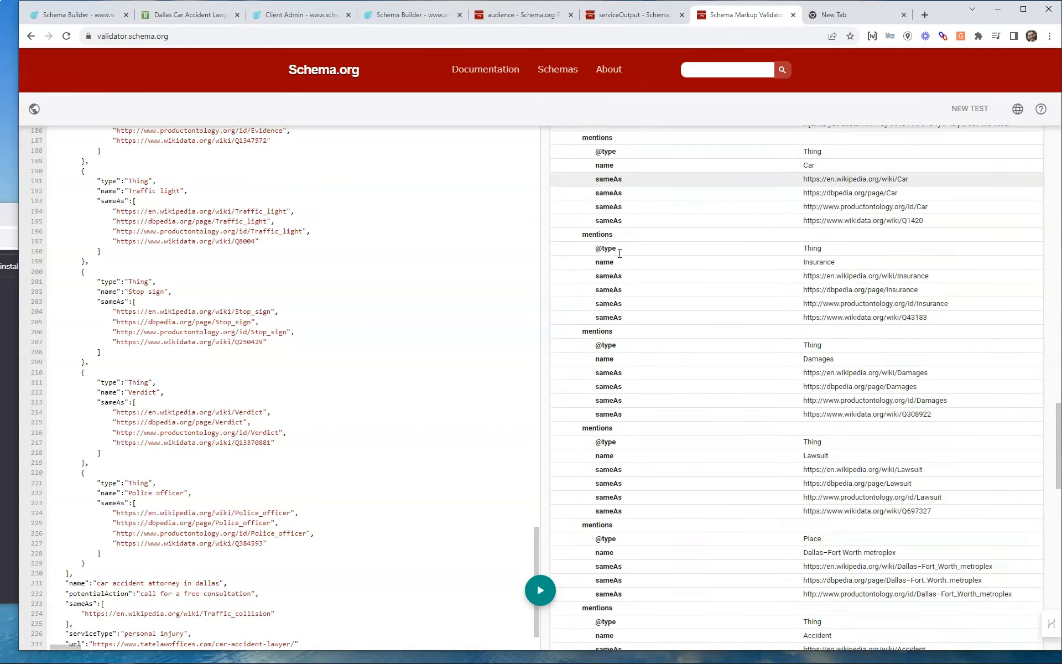
scroll(620, 254, "down", 5)
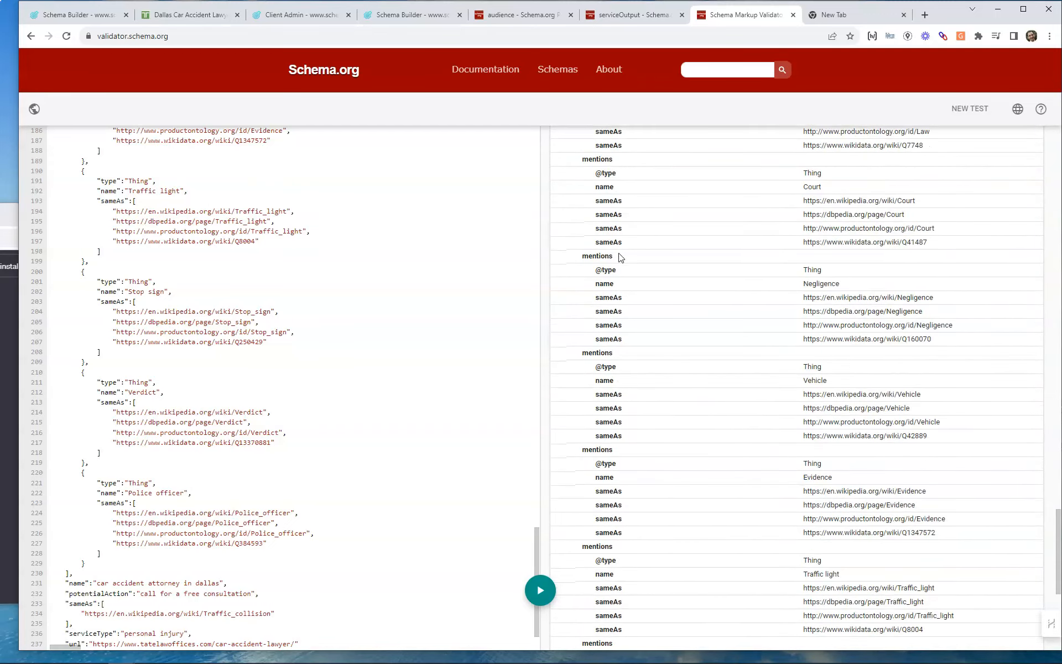
scroll(620, 255, "down", 4)
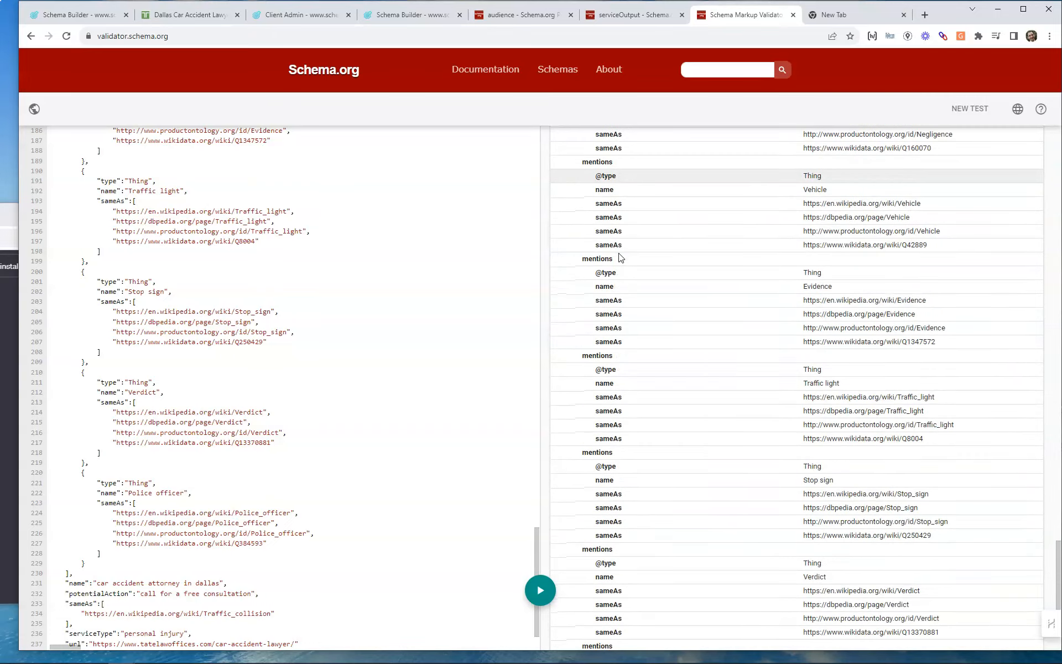